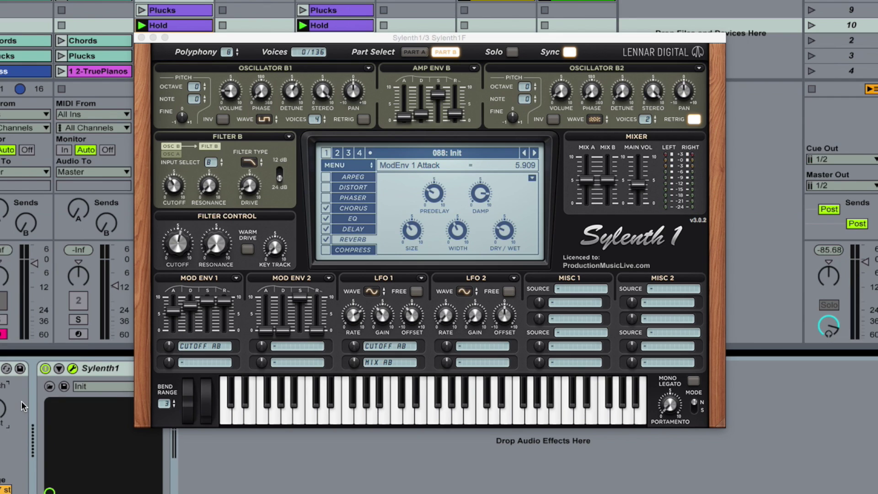
Raise Mod Env 1's Cutoff AB modulation amount from 0.070 to about 0.536.
left_click(168, 345)
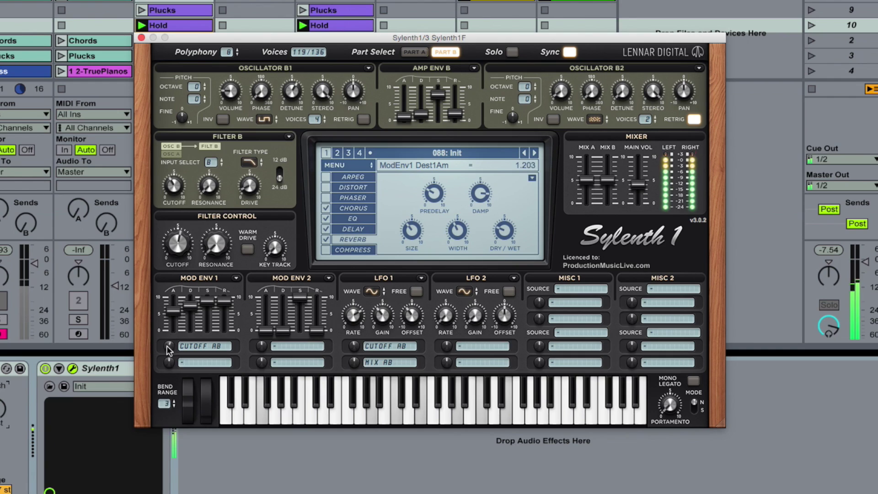
left_click_drag(165, 336, 177, 352)
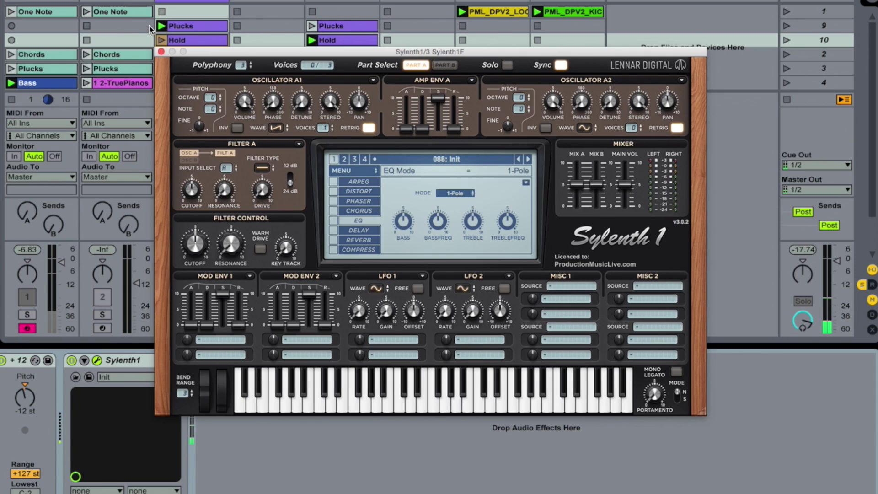
Detune oscillator A1 to about 5.132 and switch off its retrigger.
mouse_move(242, 97)
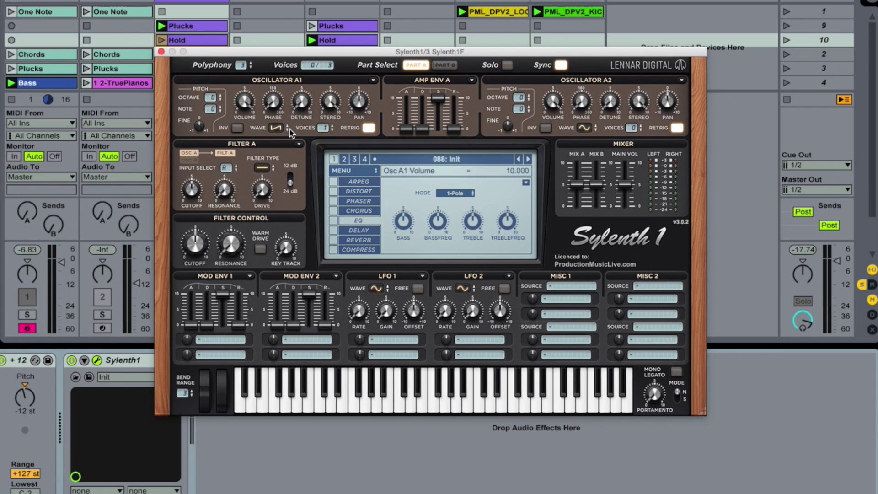
mouse_move(287, 125)
mouse_move(325, 128)
mouse_move(303, 103)
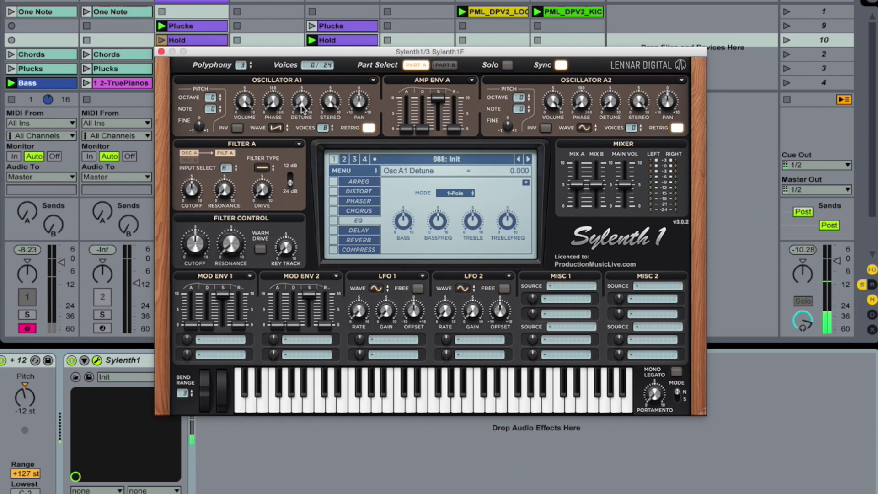
left_click_drag(301, 106, 300, 15)
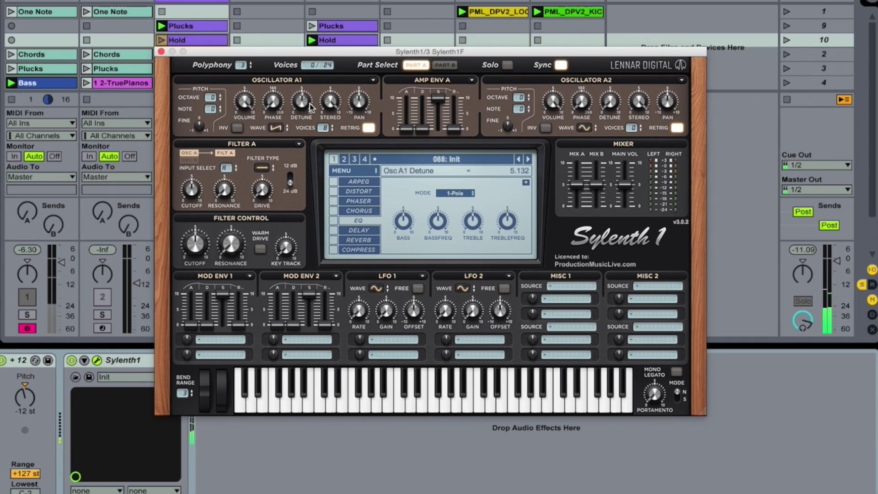
left_click(330, 102)
mouse_move(369, 131)
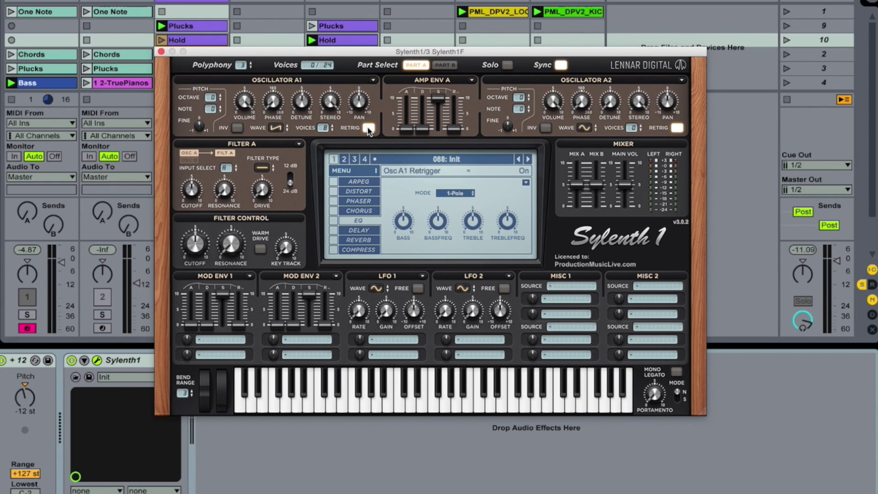
left_click(369, 130)
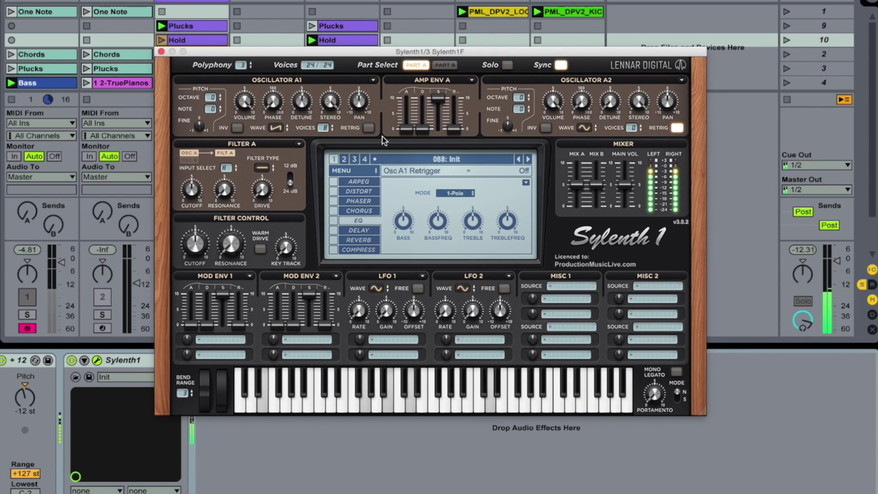
Give Amp Env A attack 1.277, sustain 7.818 and release 2.191.
mouse_move(405, 132)
left_click_drag(405, 133, 430, 115)
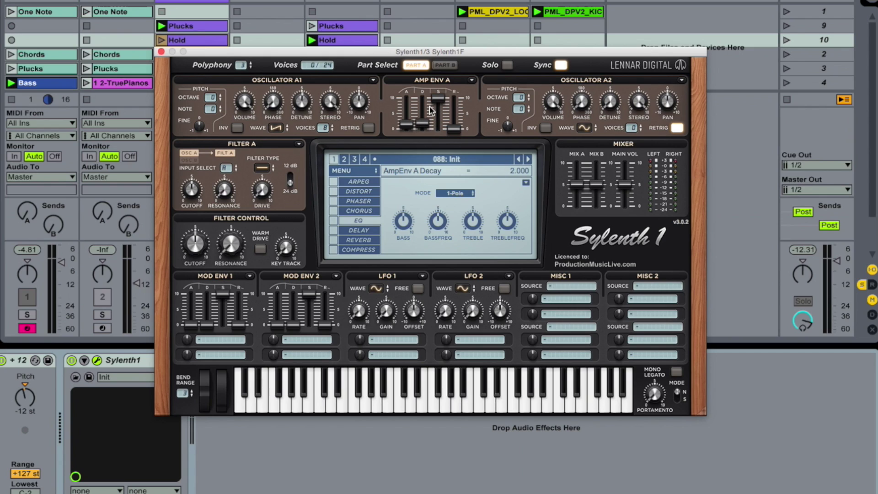
left_click_drag(442, 102, 445, 129)
left_click(450, 129)
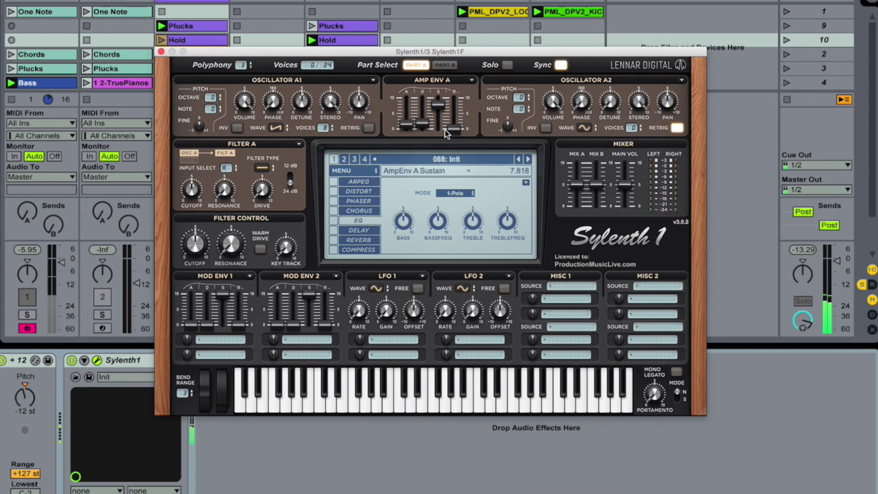
left_click(446, 132)
left_click_drag(452, 133, 459, 108)
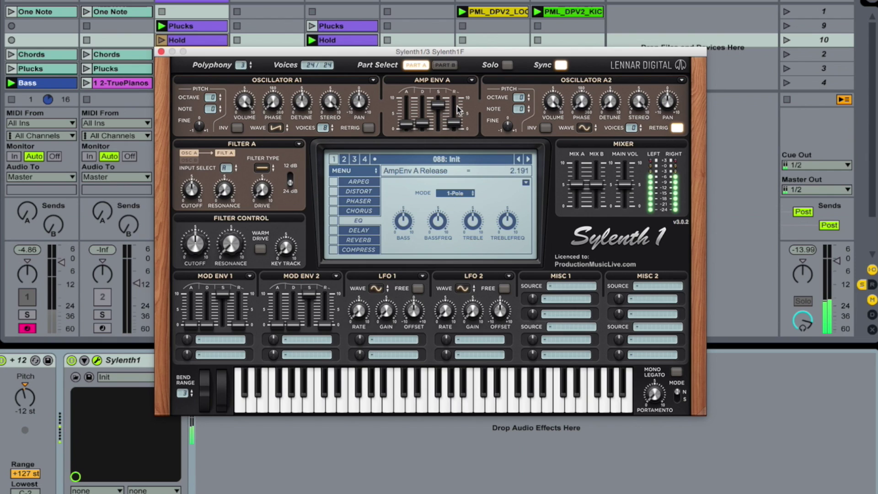
left_click(416, 132)
left_click(408, 125)
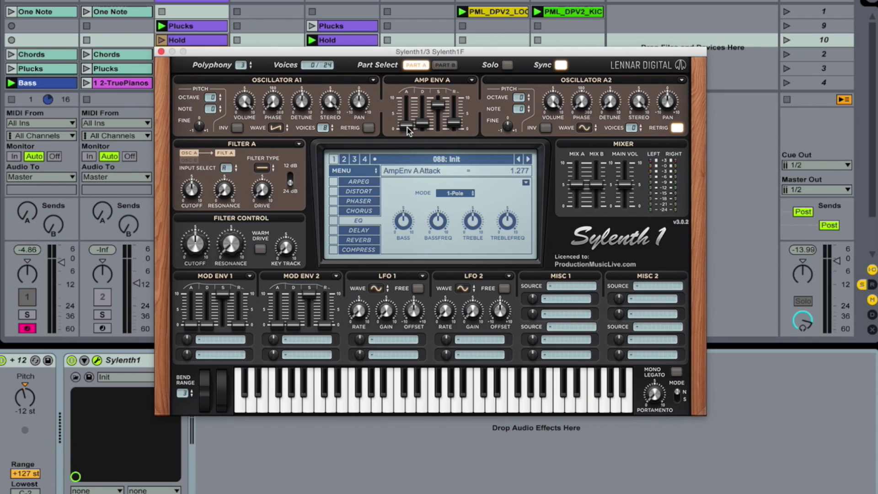
mouse_move(438, 110)
mouse_move(457, 124)
Set oscillator A2 to 3 voices with a Pulse wave, detuned to 4.100.
left_click_drag(641, 118, 642, 111)
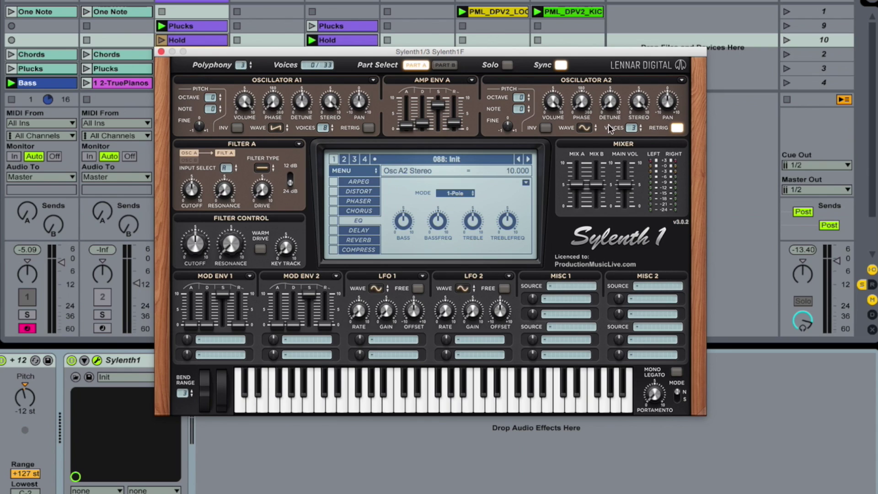
left_click(593, 130)
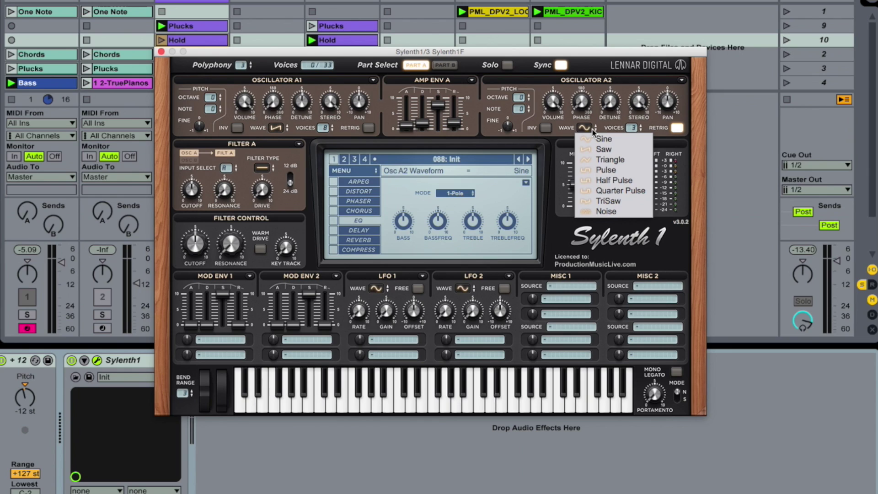
left_click(613, 170)
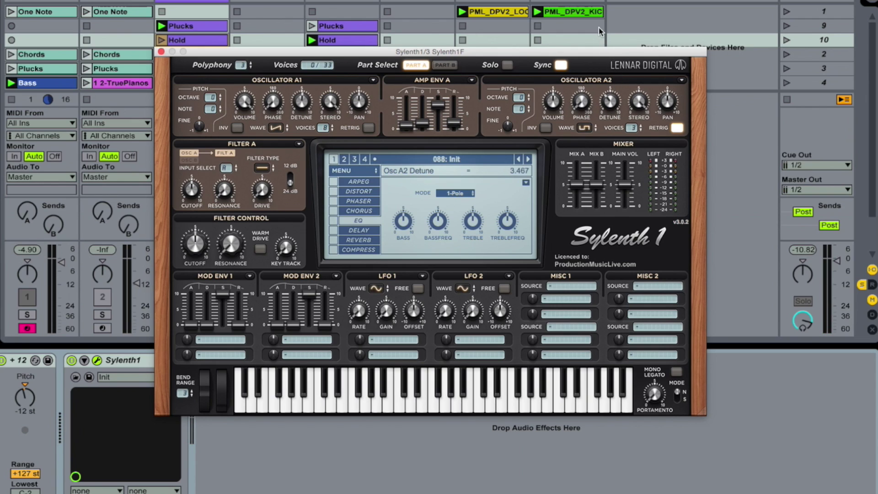
left_click_drag(612, 40, 607, 25)
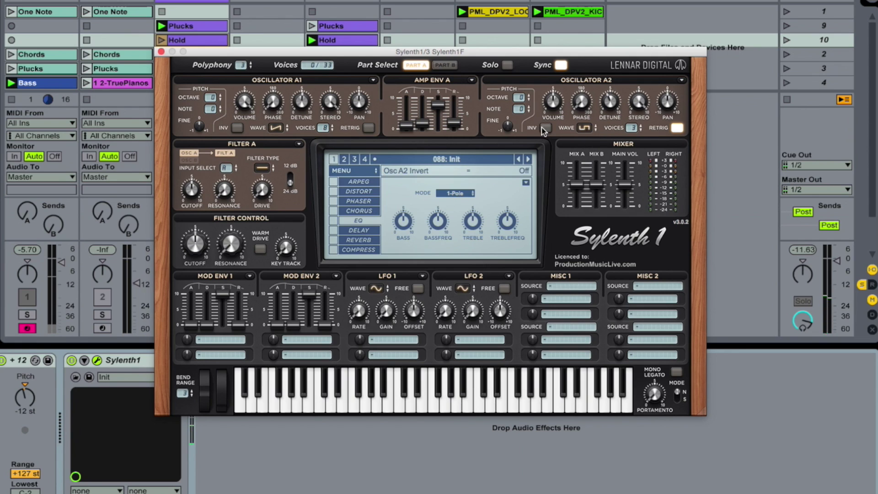
Switch Filter A to Lowpass and lower its cutoff to 5.000.
left_click(267, 169)
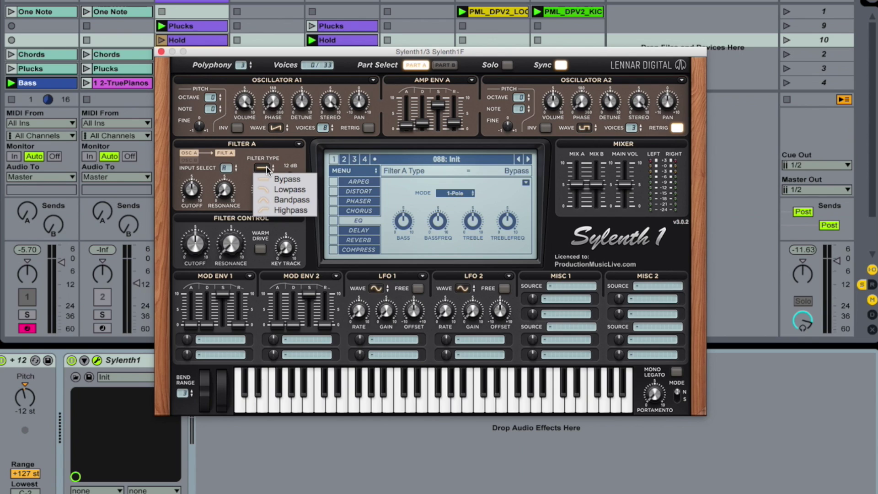
left_click(301, 190)
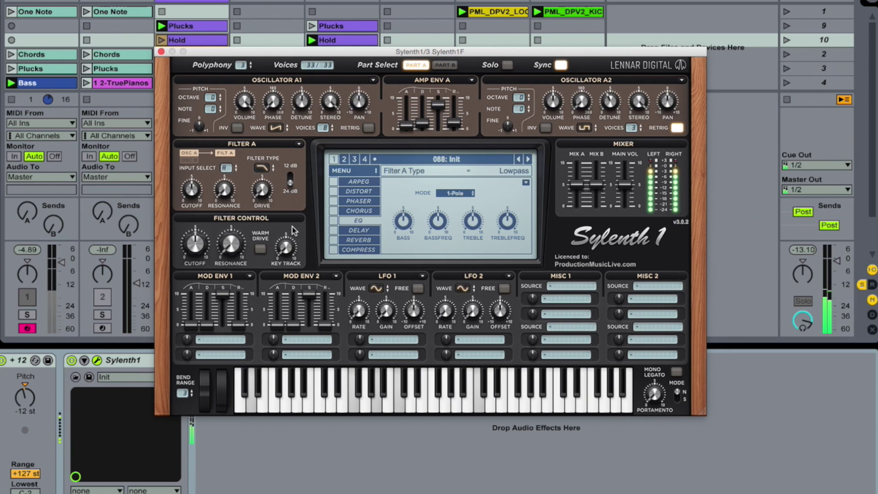
mouse_move(270, 185)
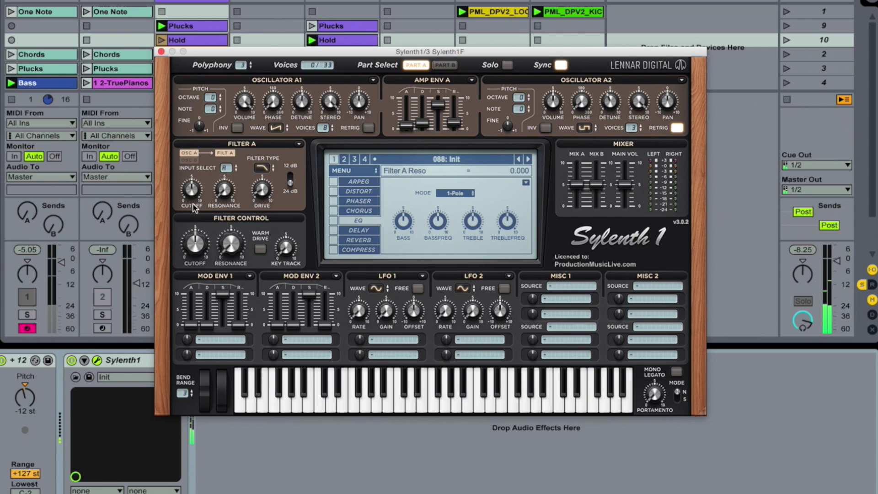
mouse_move(199, 188)
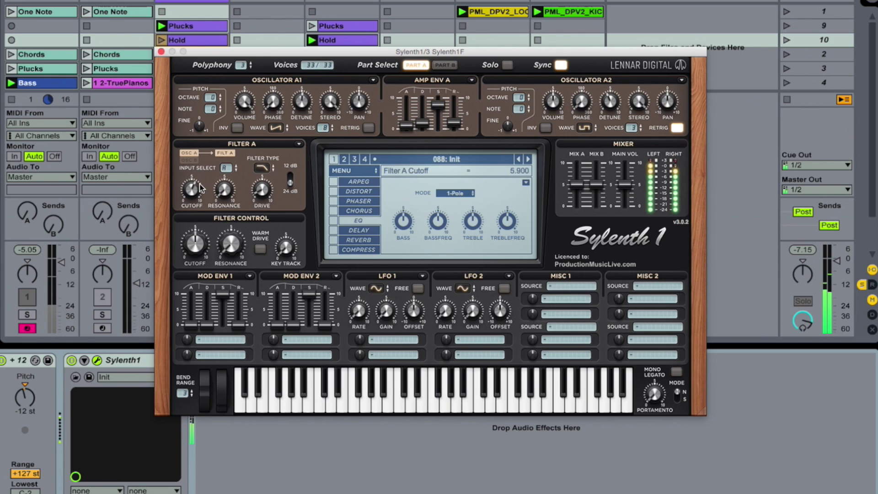
left_click_drag(199, 188, 198, 198)
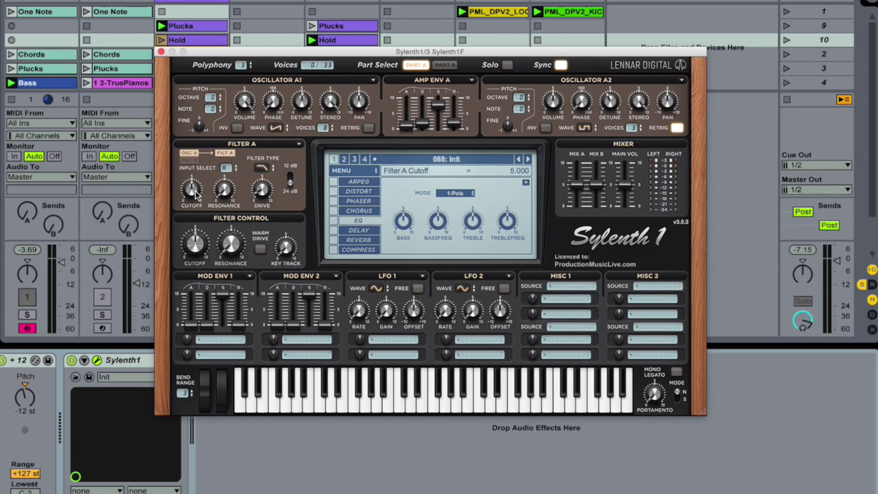
On Part B, make oscillator B1 a pulse wave detuned to about 6.2.
left_click(446, 67)
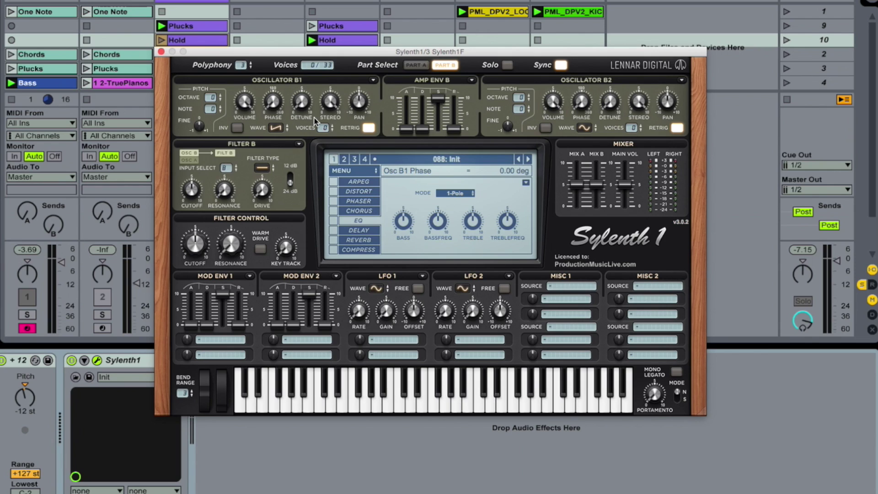
left_click(275, 128)
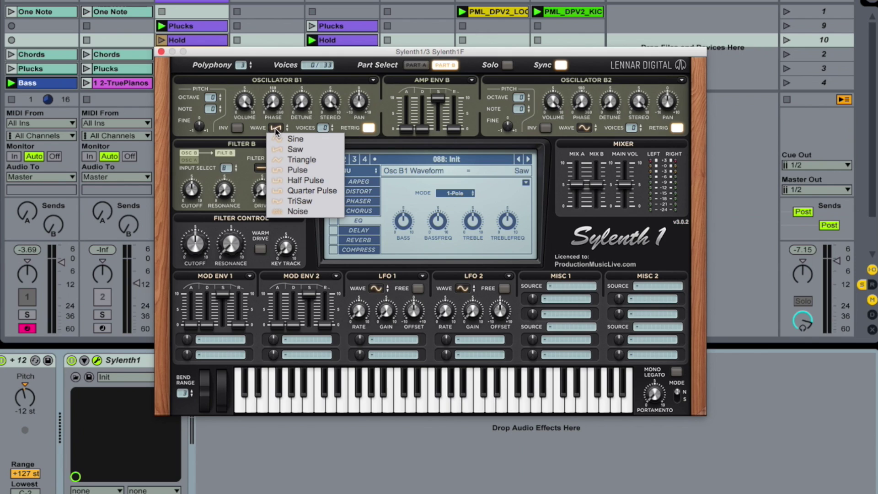
left_click(313, 167)
left_click(325, 128)
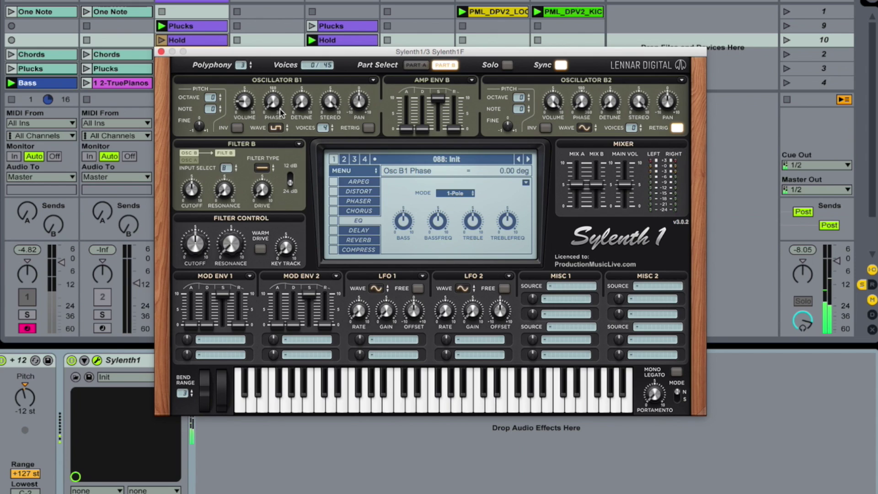
left_click_drag(306, 102, 313, 52)
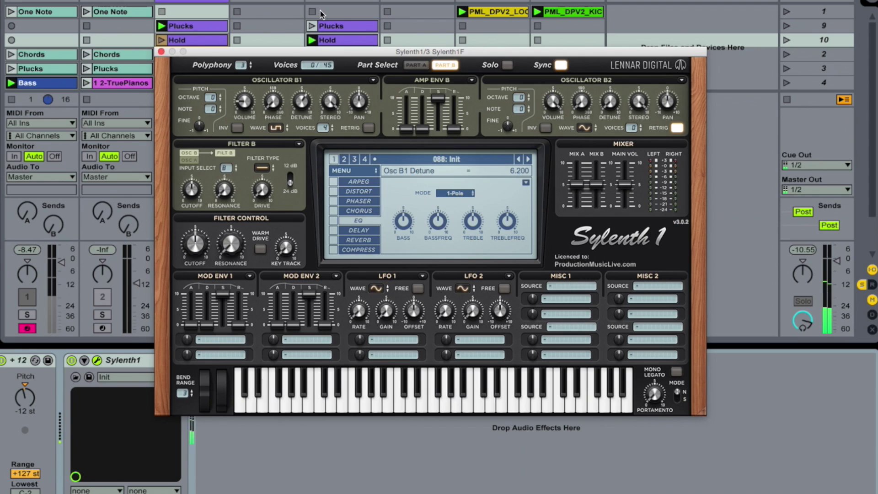
Set oscillator B1 volume to 2.000 and raise polyphony to 8.
left_click_drag(245, 93, 252, 56)
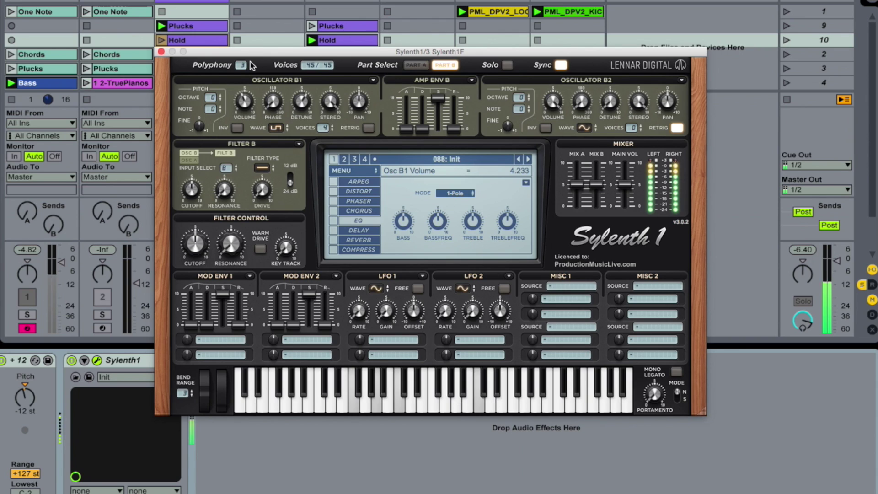
left_click_drag(252, 56, 250, 100)
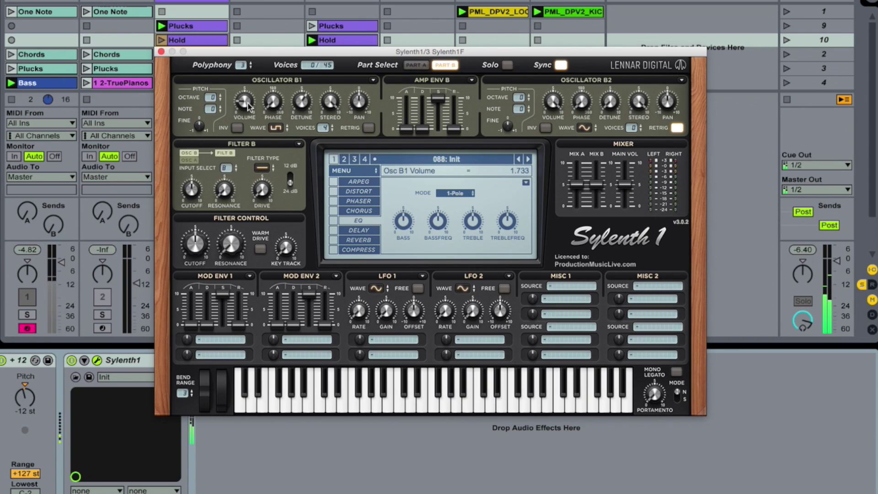
left_click(243, 64)
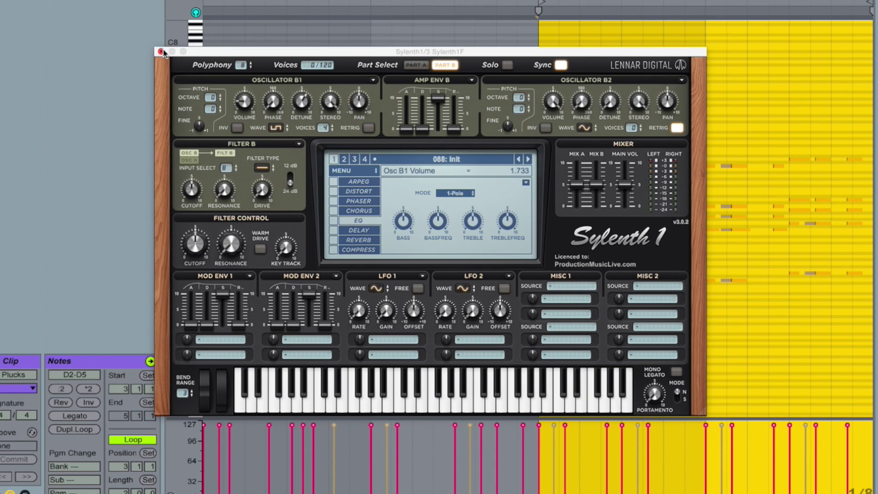
Close the Sylenth1 editor, zoom the piano roll, and play the chord clip to audition the patch.
left_click(161, 52)
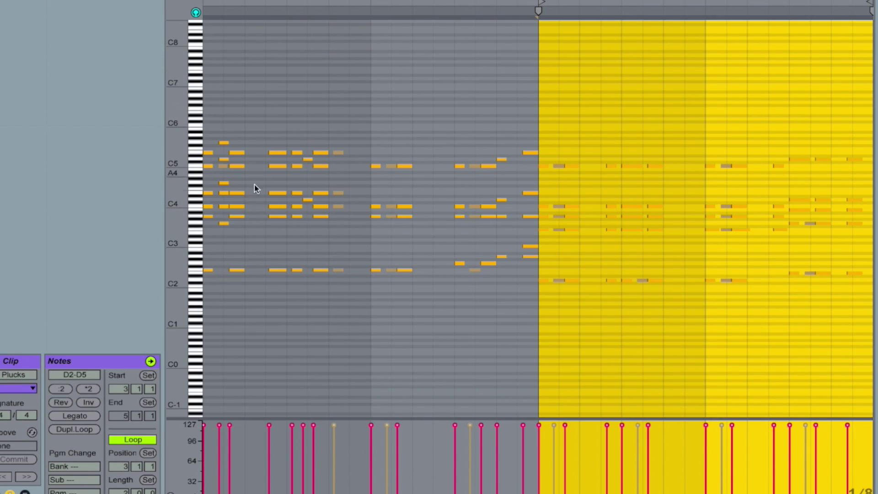
left_click_drag(172, 204, 172, 205)
left_click(726, 83)
key("space")
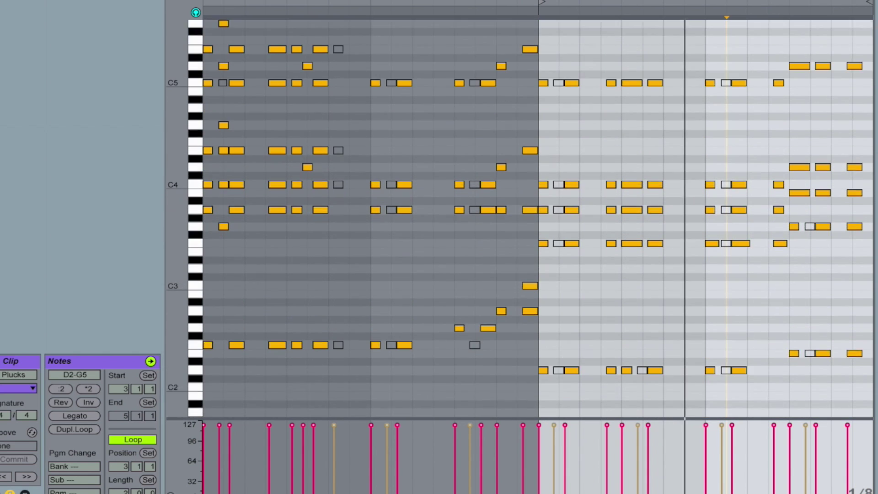
left_click_drag(195, 229, 173, 238)
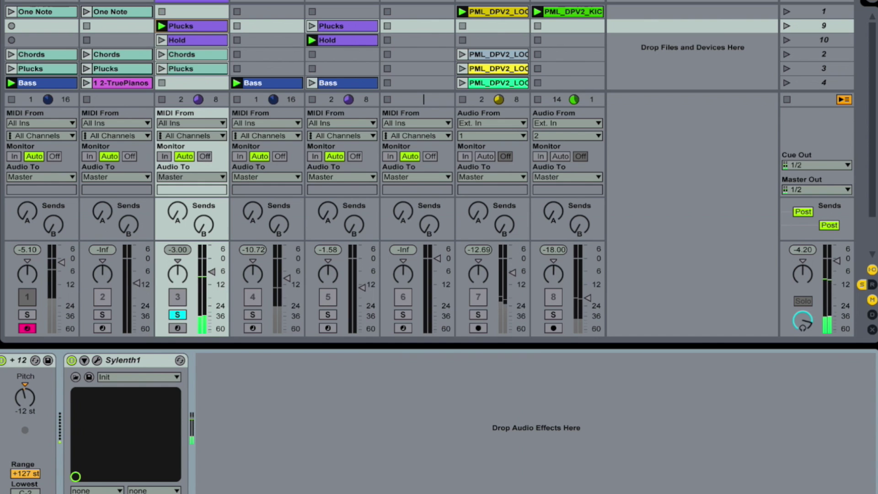
Reopen Sylenth1 and copy Part A's amp envelope into Part B's amp envelope.
left_click(97, 360)
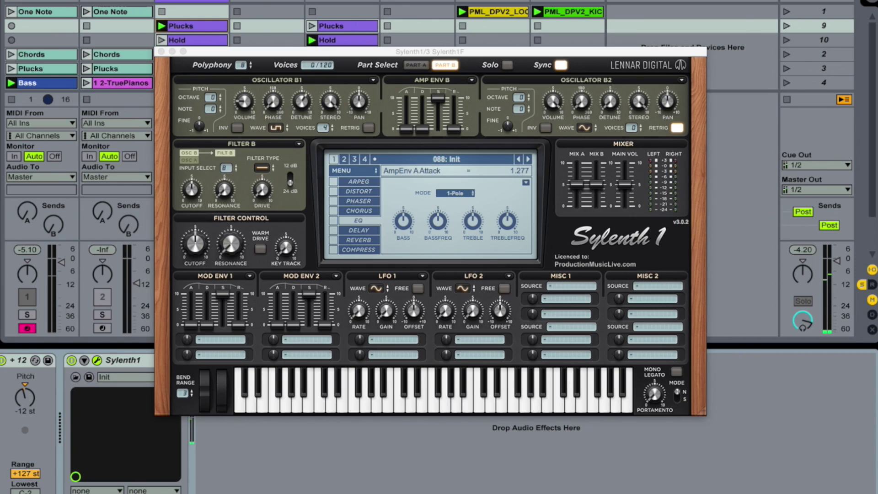
left_click(416, 66)
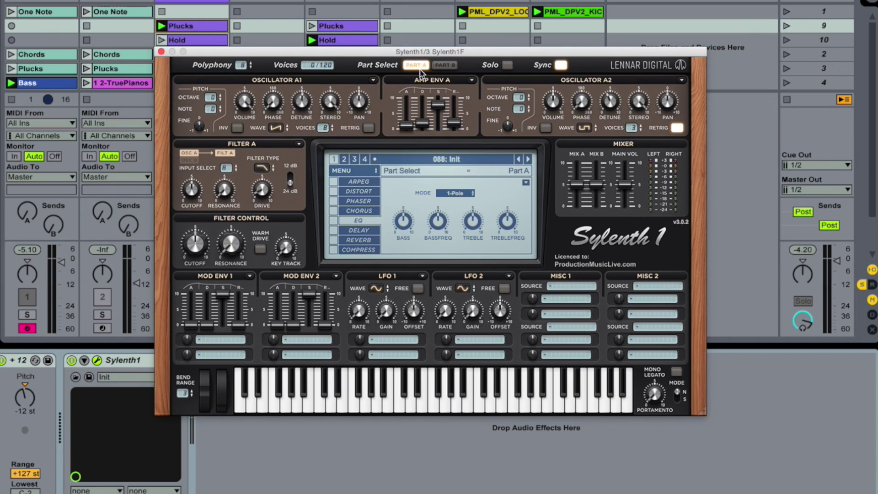
left_click(476, 79)
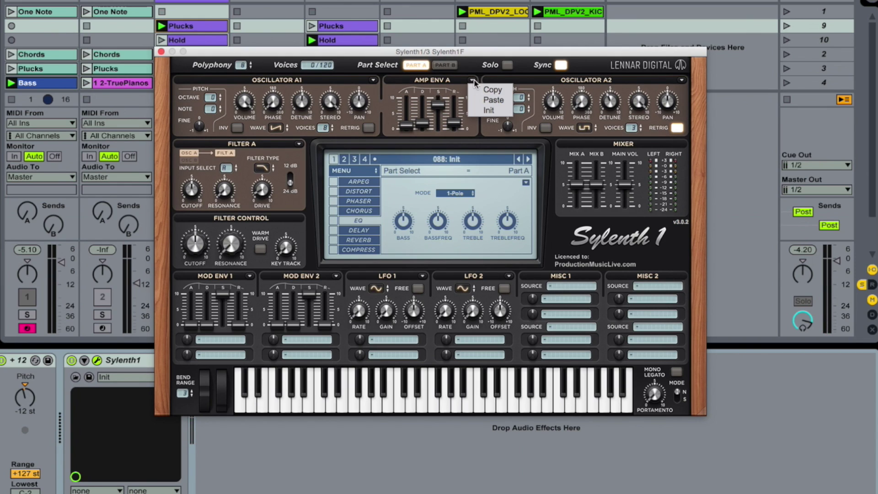
left_click(495, 90)
left_click(452, 66)
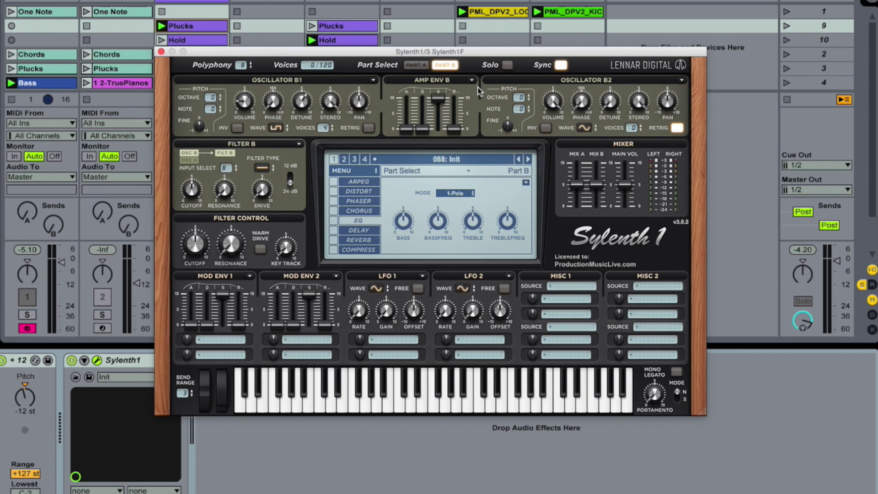
left_click(473, 78)
left_click(488, 106)
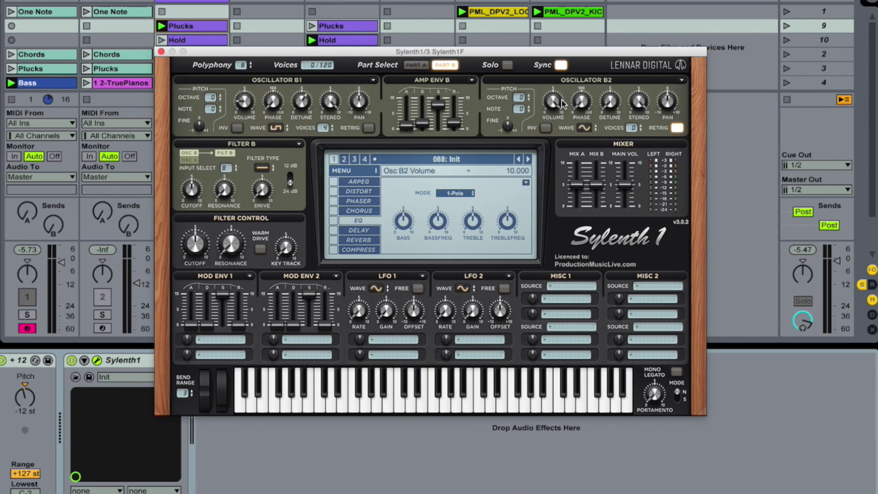
Set oscillator B2 to a Noise wave with 2 voices.
left_click(586, 128)
left_click(597, 212)
left_click_drag(635, 130, 640, 109)
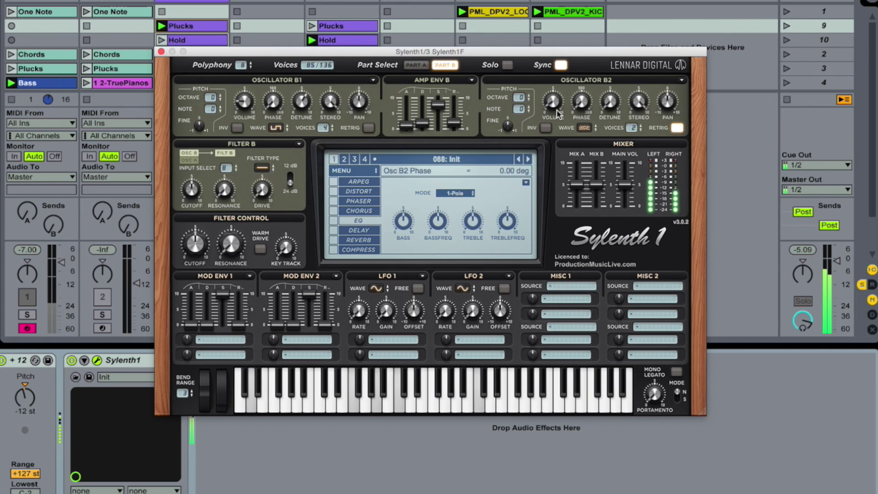
scroll(557, 111, "down", 2)
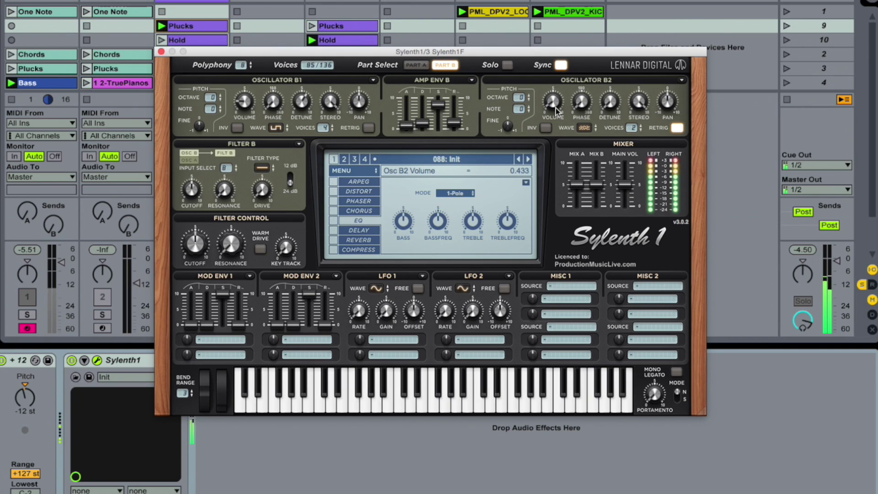
Make Filter B a lowpass with its cutoff lowered to about 3.9.
left_click(265, 169)
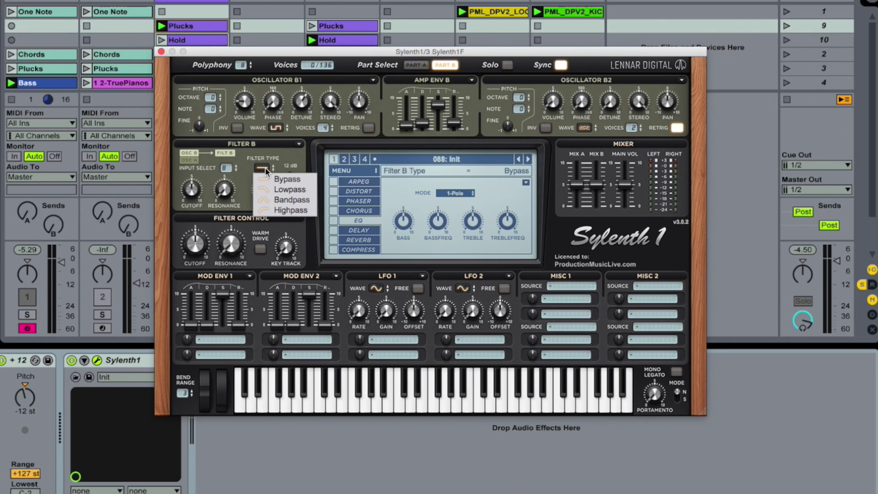
left_click(303, 191)
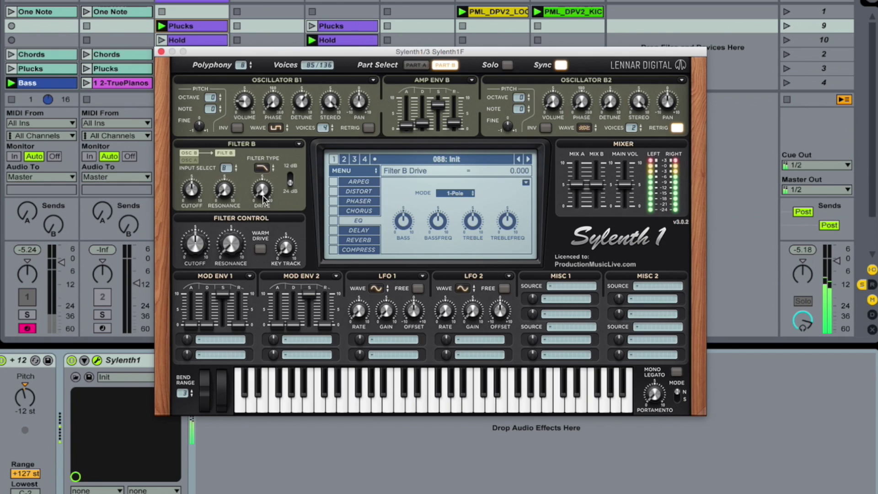
left_click_drag(191, 196, 193, 218)
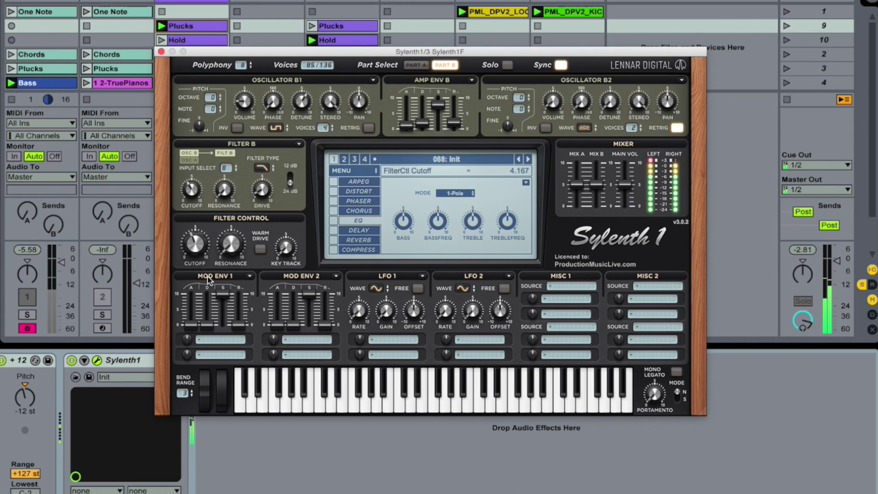
Set the overall filter cutoff to about 5, lower main volume slightly, and enable chorus.
mouse_move(208, 253)
left_mouse_down()
mouse_move(215, 233)
mouse_move(217, 266)
left_mouse_up()
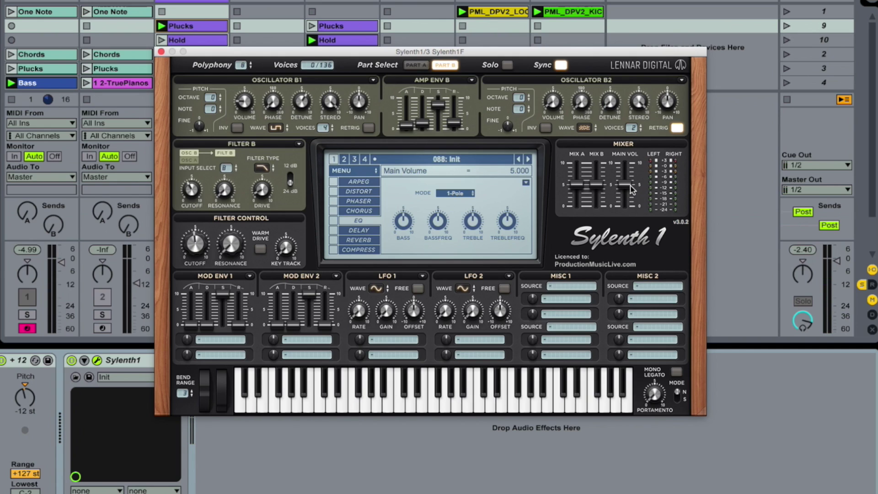
left_click_drag(633, 189, 633, 196)
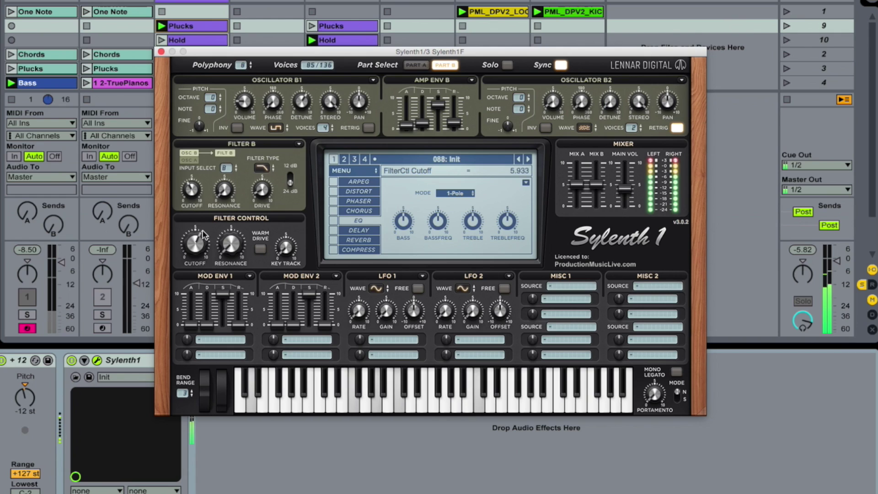
left_click_drag(202, 230, 201, 250)
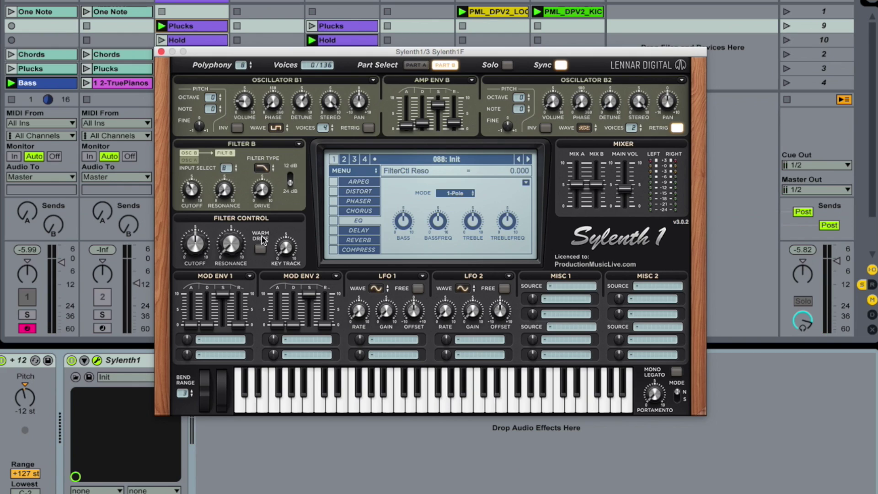
left_click(360, 212)
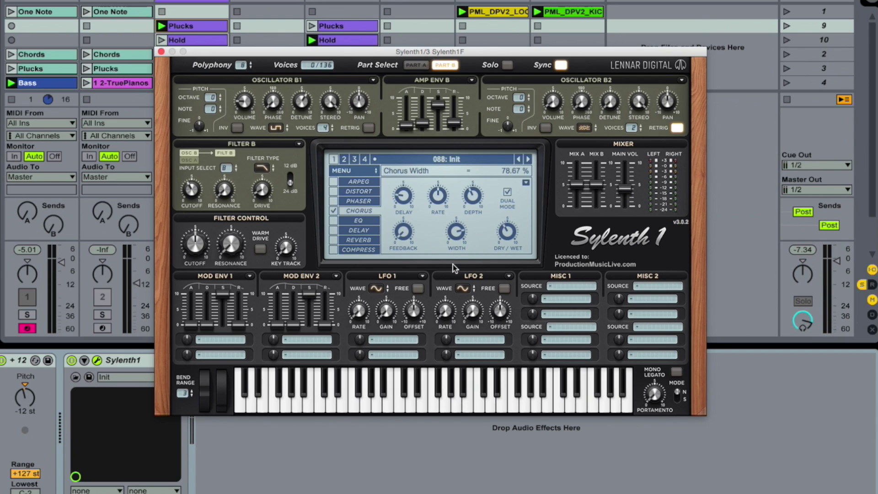
Narrow the chorus width to 73.67% and bring up the EQ settings.
left_click_drag(453, 264, 450, 275)
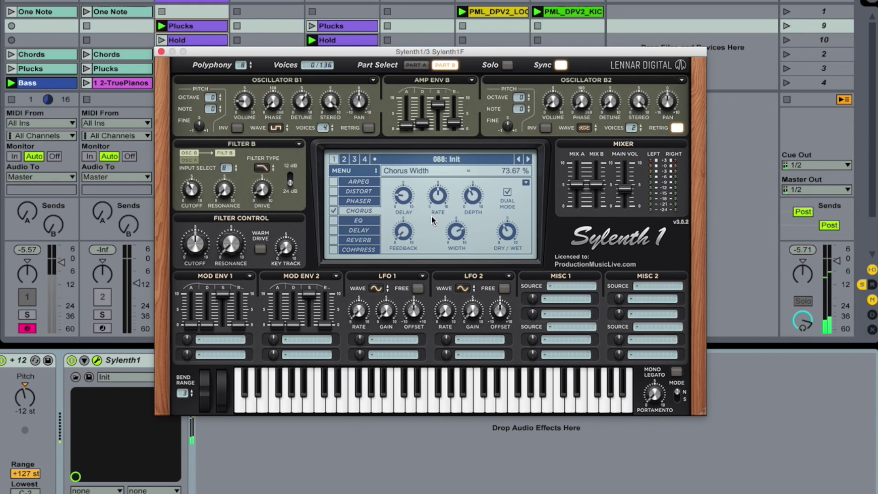
left_click(373, 220)
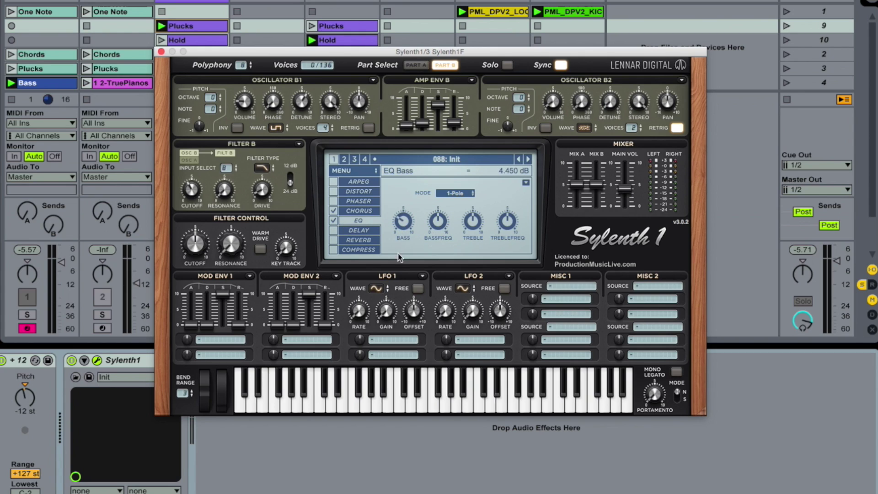
Reshape the EQ (bass 2.15 dB near 80 Hz, treble 2.511 dB at 3022 Hz) and raise filter cutoff.
left_click_drag(399, 257, 400, 285)
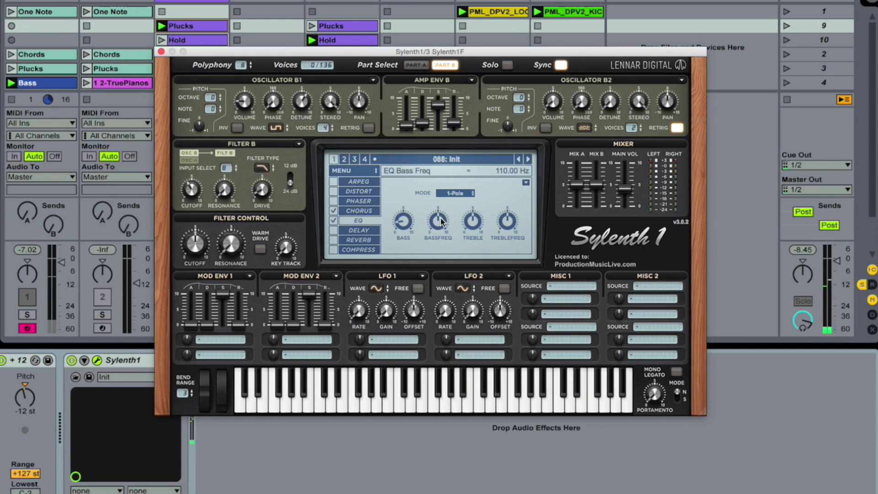
left_click_drag(438, 223, 434, 235)
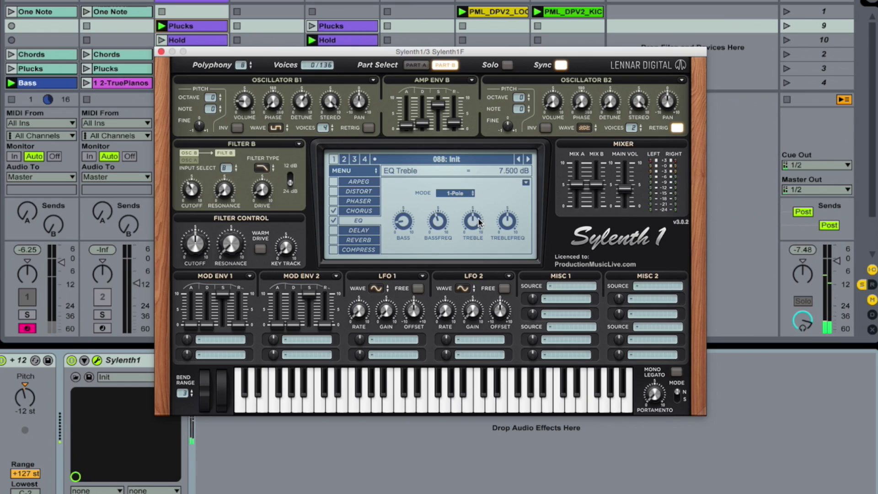
left_click_drag(478, 220, 471, 255)
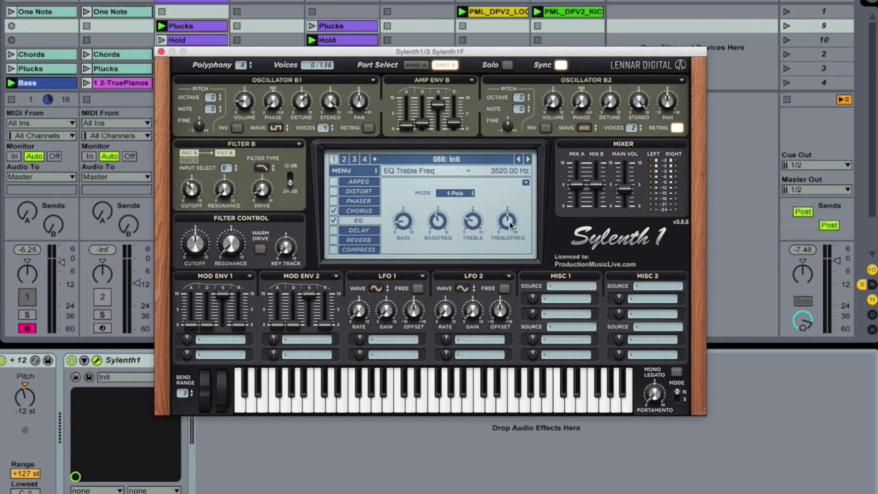
left_click_drag(509, 220, 510, 232)
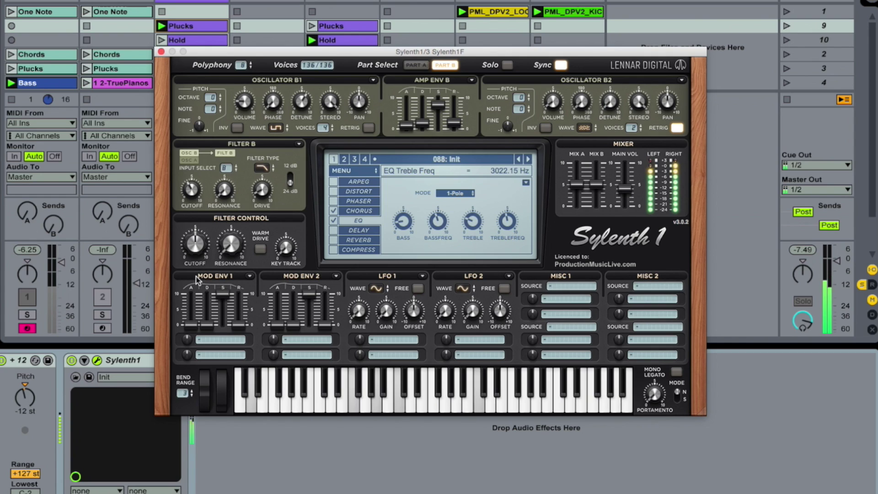
left_click_drag(201, 244, 204, 218)
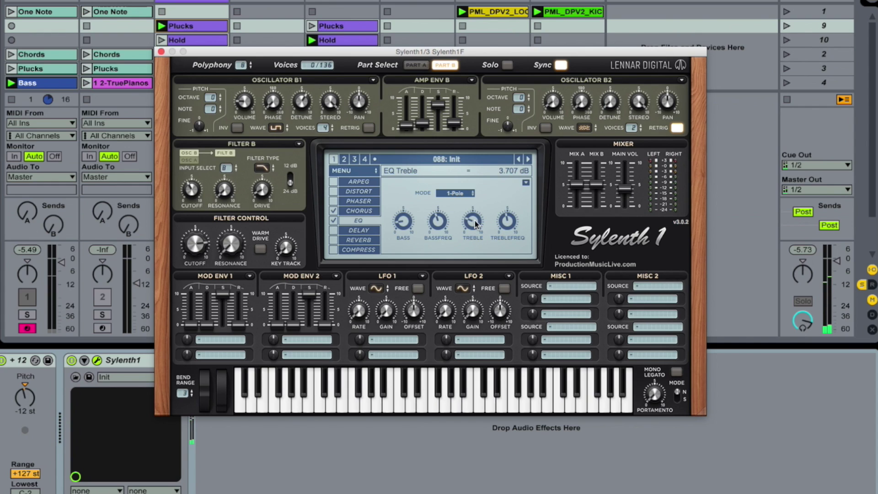
left_click_drag(481, 221, 476, 237)
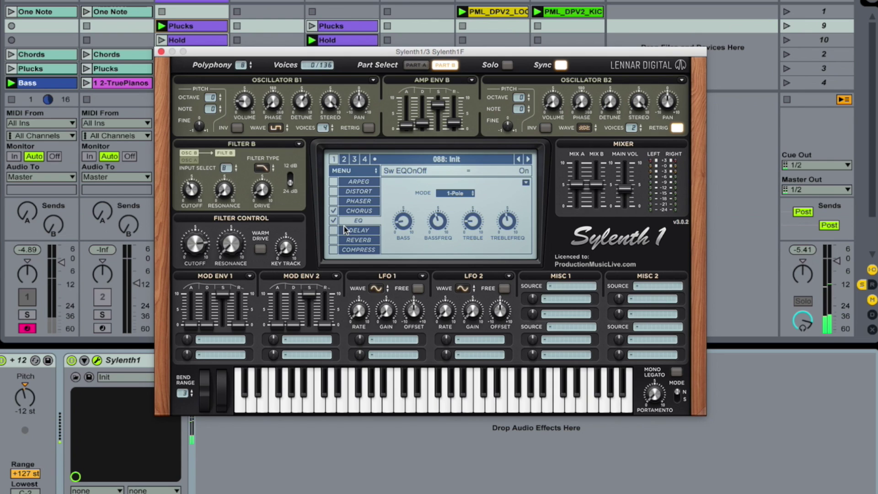
Switch on Sylenth1's Delay effect, then show the Reverb page.
left_click(360, 232)
left_click(333, 231)
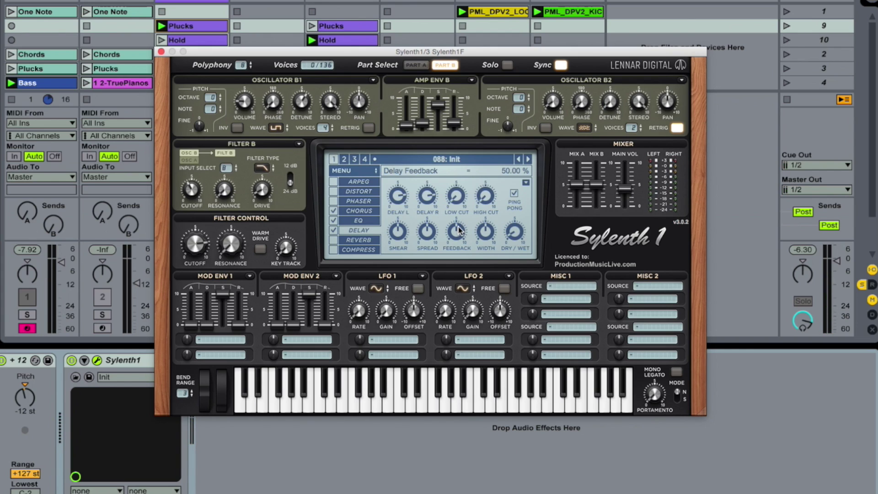
left_click(360, 240)
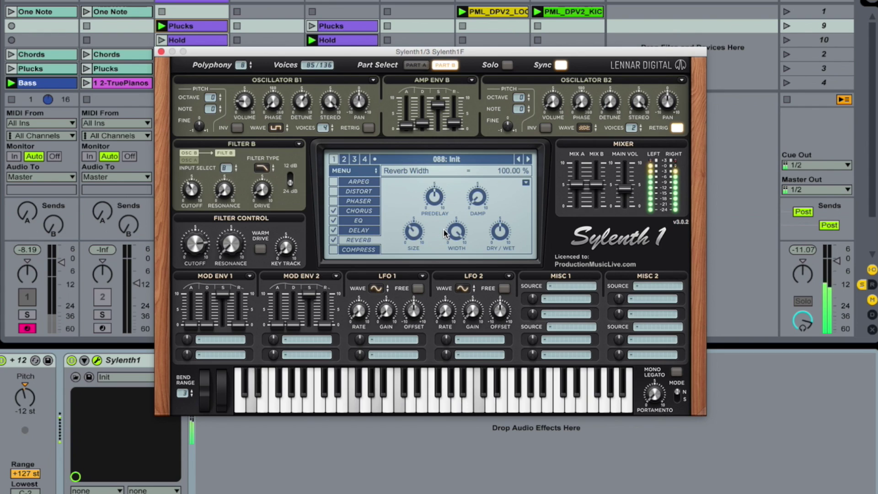
Raise reverb damping, slightly reduce width and predelay, and lower dry/wet to 25%.
left_click_drag(478, 205, 480, 198)
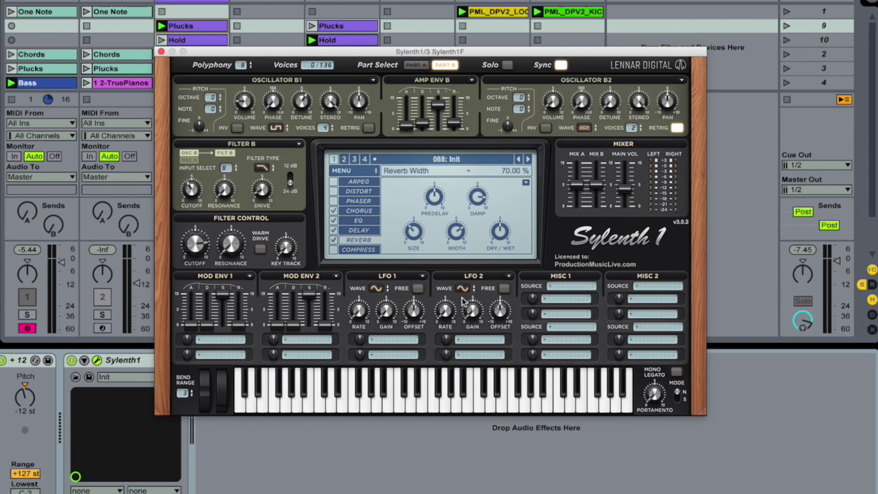
left_click_drag(456, 232, 458, 257)
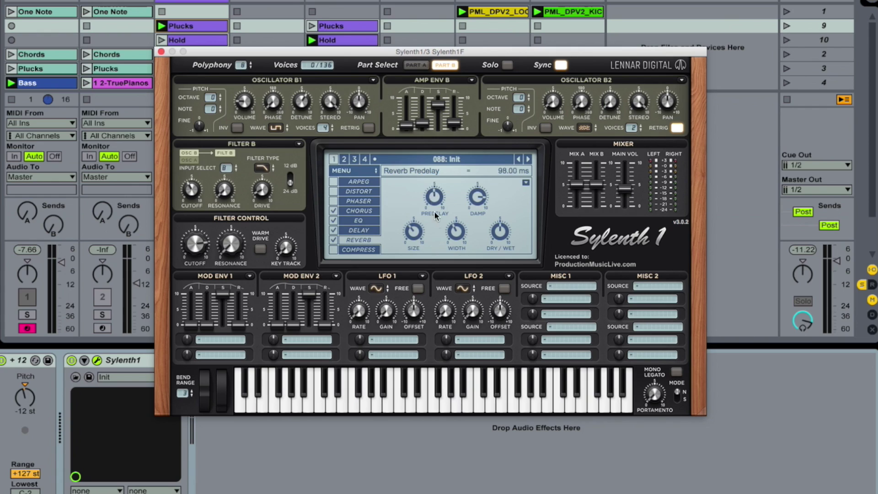
left_click_drag(440, 233, 454, 254)
mouse_move(439, 110)
mouse_move(501, 221)
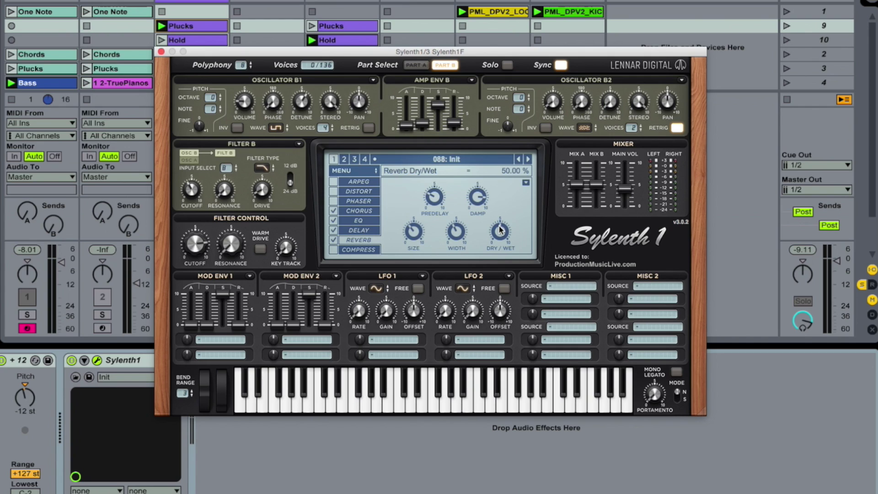
left_click_drag(499, 226, 497, 271)
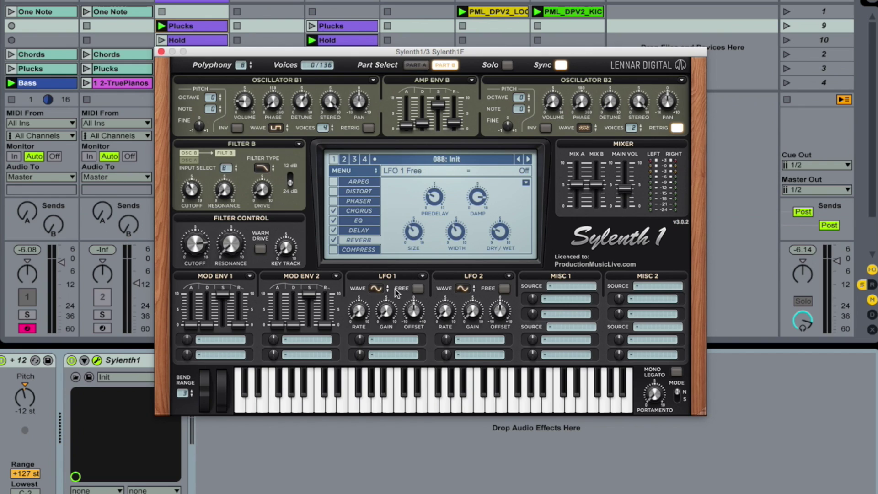
Route LFO 1's first destination to Cutoff A and B.
left_click(404, 341)
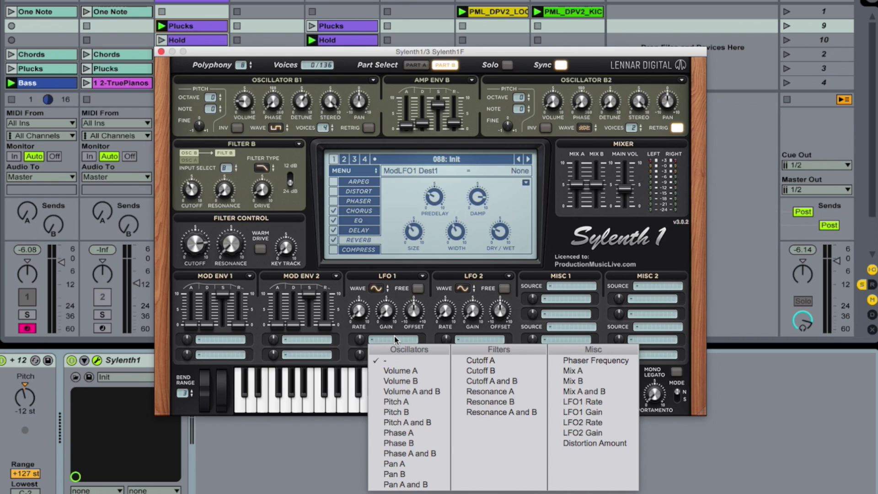
left_click(529, 385)
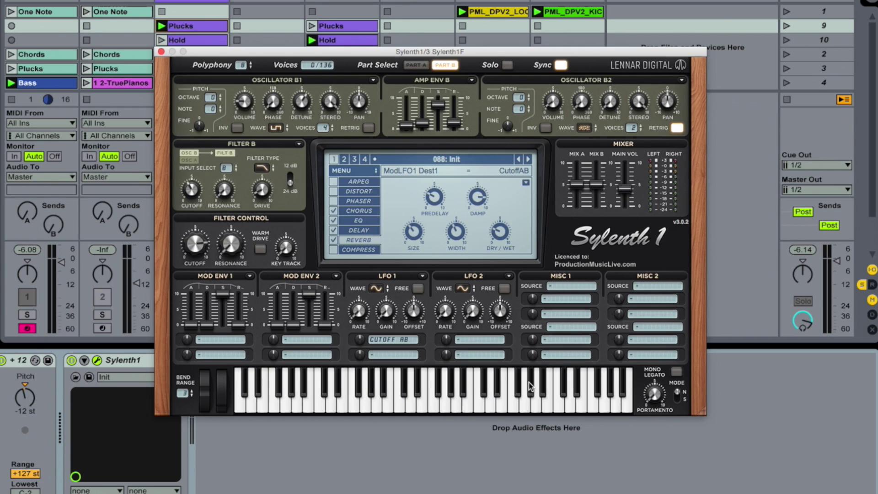
left_click(416, 65)
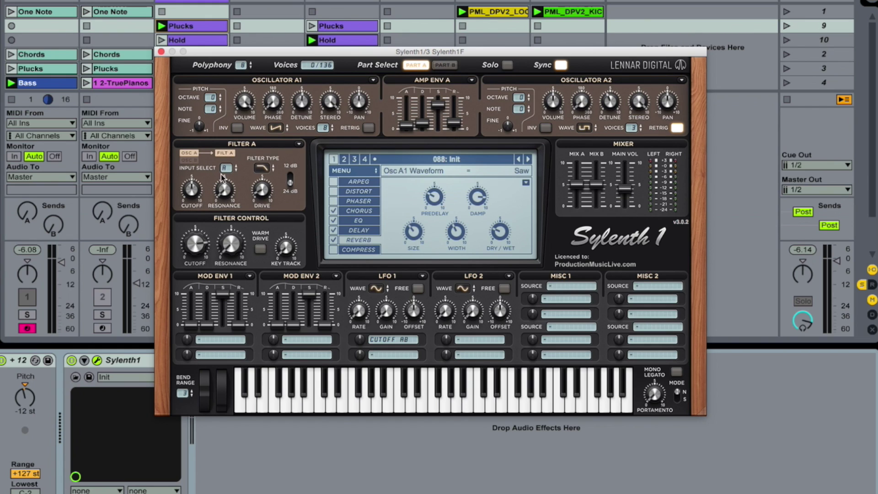
left_click(444, 65)
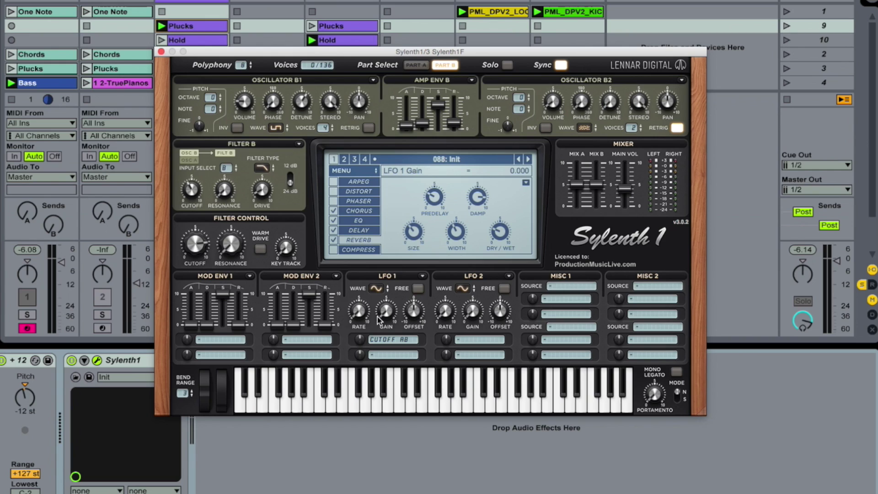
Speed up LFO 1's rate and raise its gain to 3.567.
left_click_drag(364, 304, 371, 273)
left_click_drag(381, 242, 389, 212)
left_click_drag(391, 320, 399, 261)
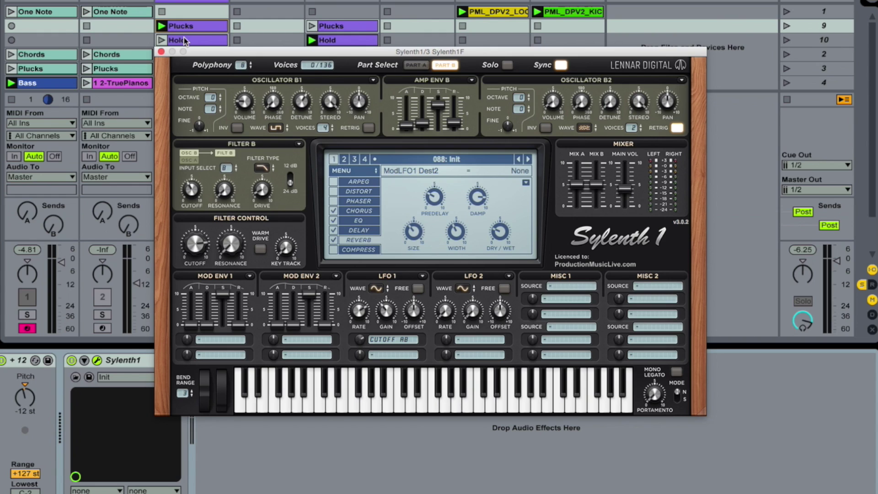
Play the Hold clip and reset the Pitch device to 0 st.
left_click(162, 39)
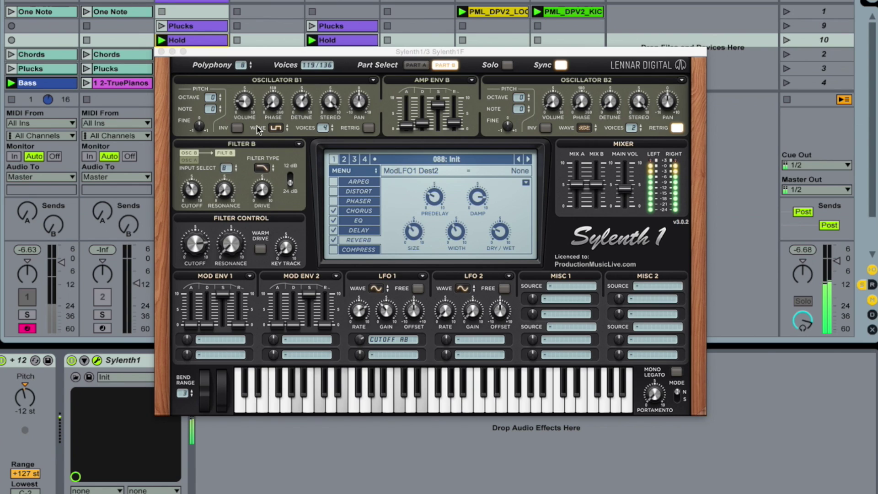
left_click(25, 394)
key("Delete")
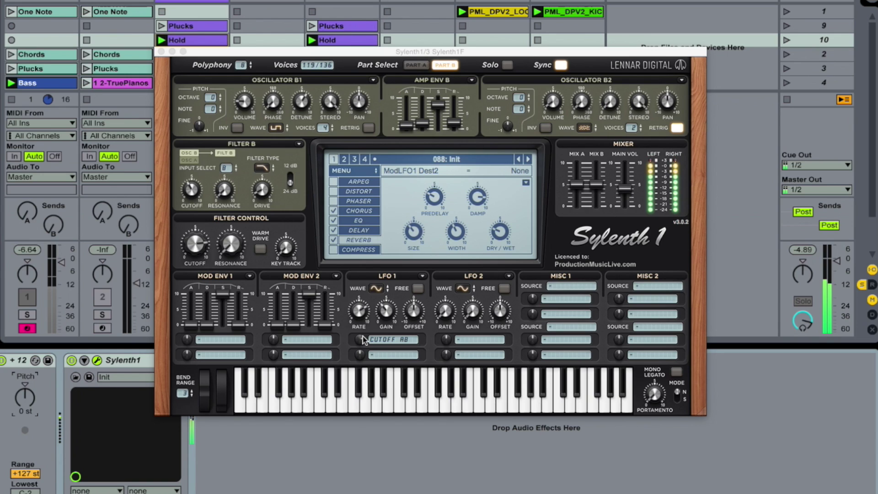
Adjust LFO 1's offset and set its Cutoff AB modulation amount to 1.267.
left_click_drag(413, 310, 415, 337)
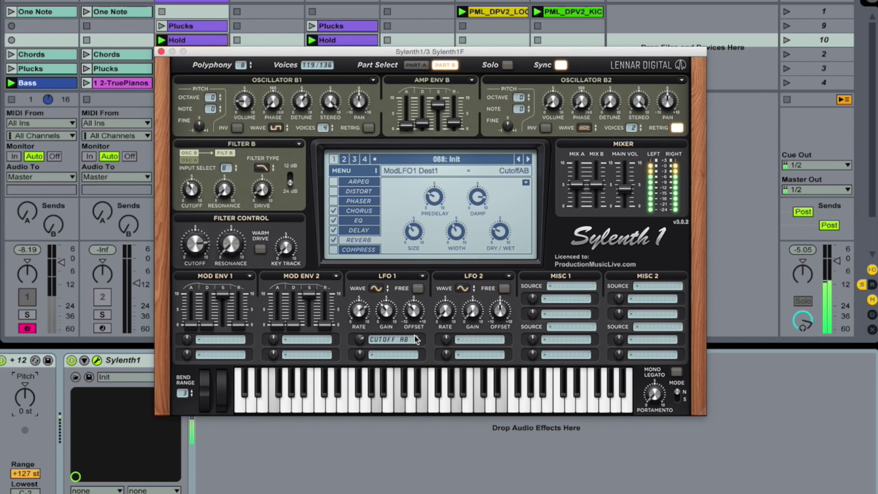
left_click_drag(360, 339, 366, 410)
left_click_drag(368, 446, 374, 488)
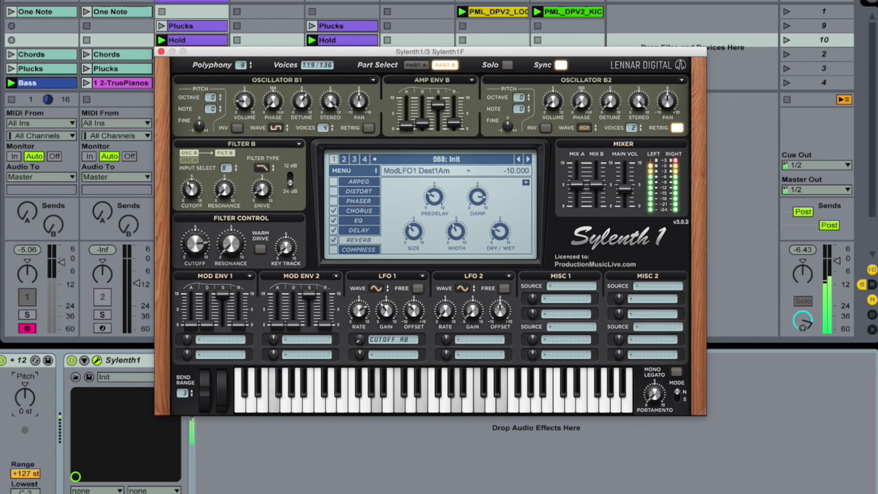
left_click_drag(386, 453, 396, 299)
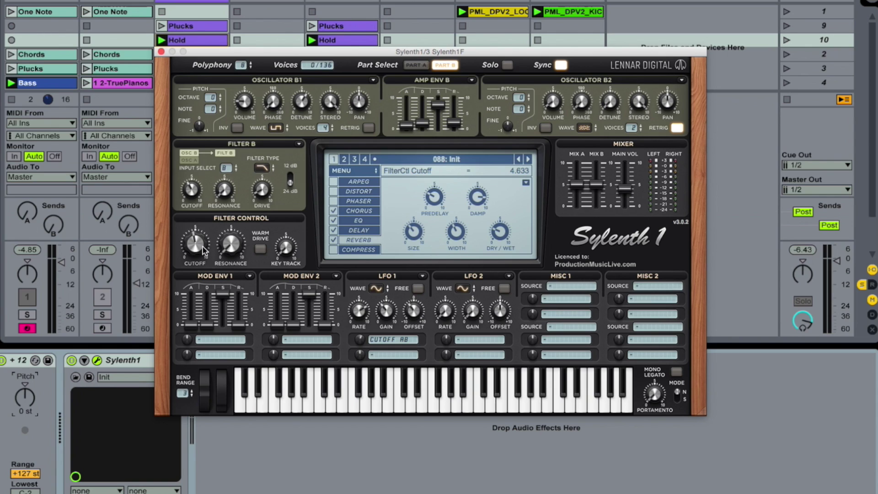
Turn the Filter Control cutoff up to 6.2 and LFO 1's Cutoff AB amount to about 2.87.
left_click_drag(210, 224, 217, 261)
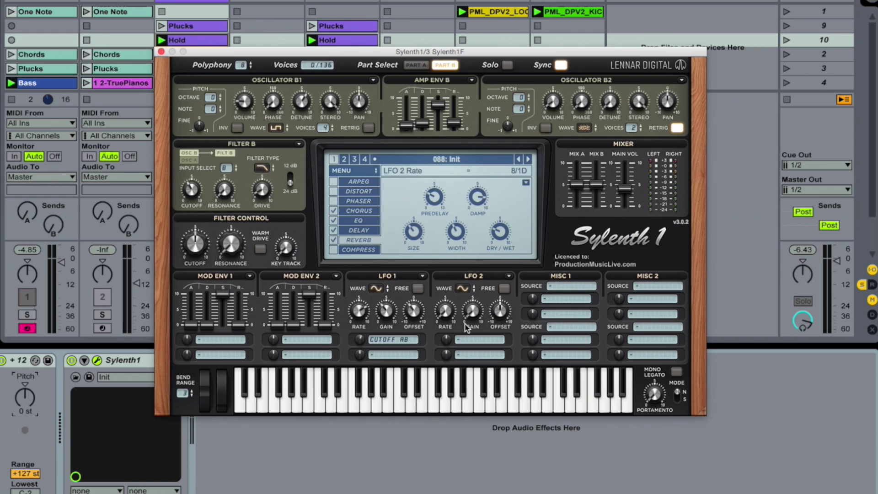
left_click_drag(361, 346, 368, 369)
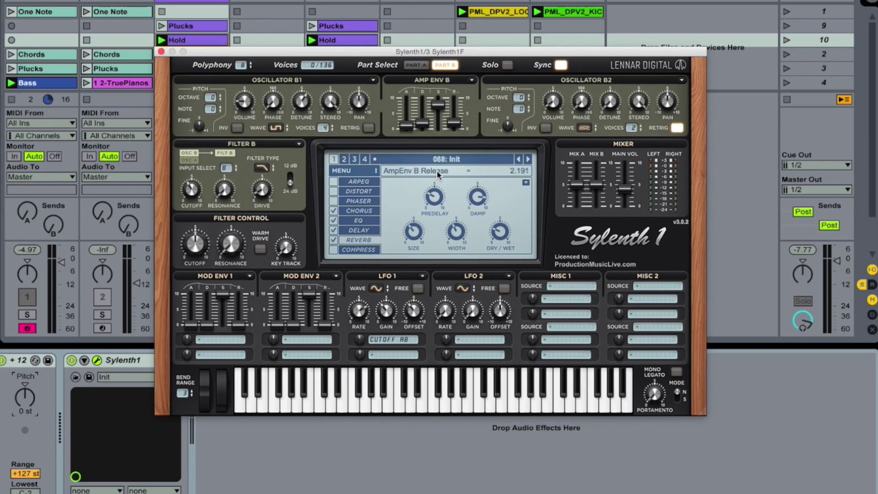
Add Mix A and B as LFO 1's second destination with an amount around 0.8.
left_click(400, 355)
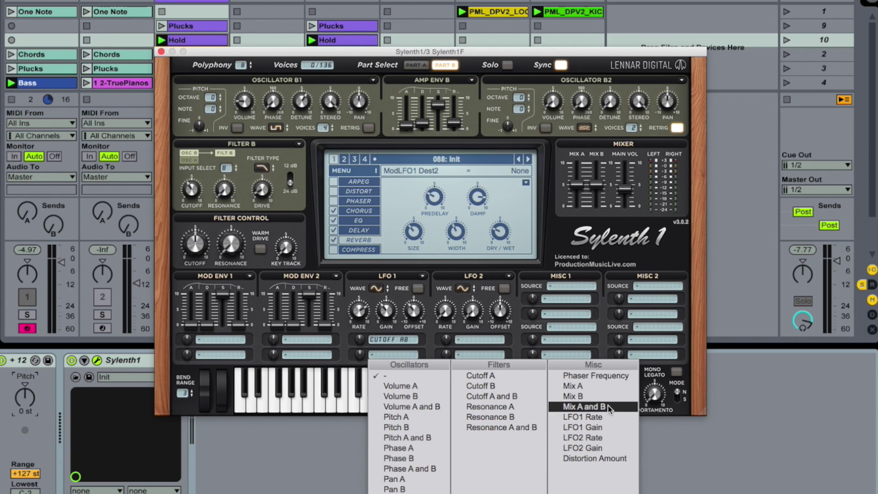
left_click(587, 407)
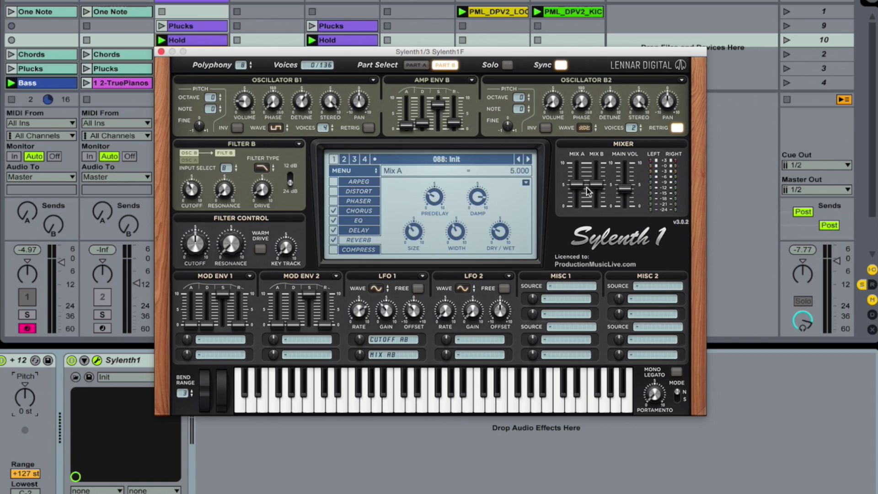
left_click_drag(359, 354, 385, 325)
left_click(363, 399)
left_click_drag(385, 369, 383, 396)
Assign Mod Env 1's first destination to Cutoff A and B.
left_click(206, 340)
left_click(356, 383)
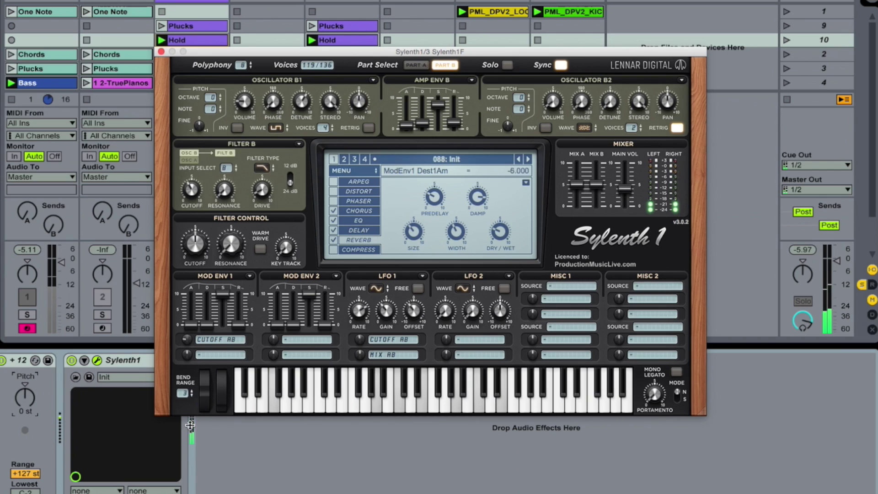
Raise Mod Env 1's cutoff amount and lengthen its attack and decay.
left_click_drag(187, 339, 211, 339)
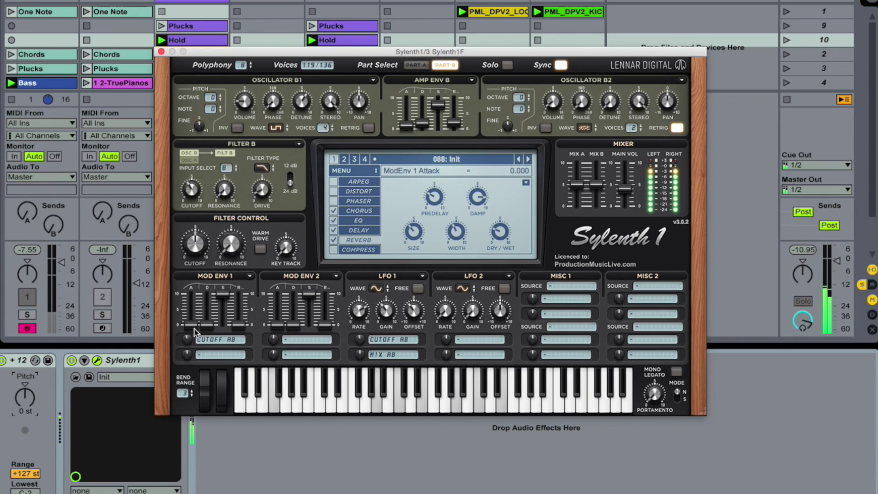
left_click_drag(190, 324, 197, 258)
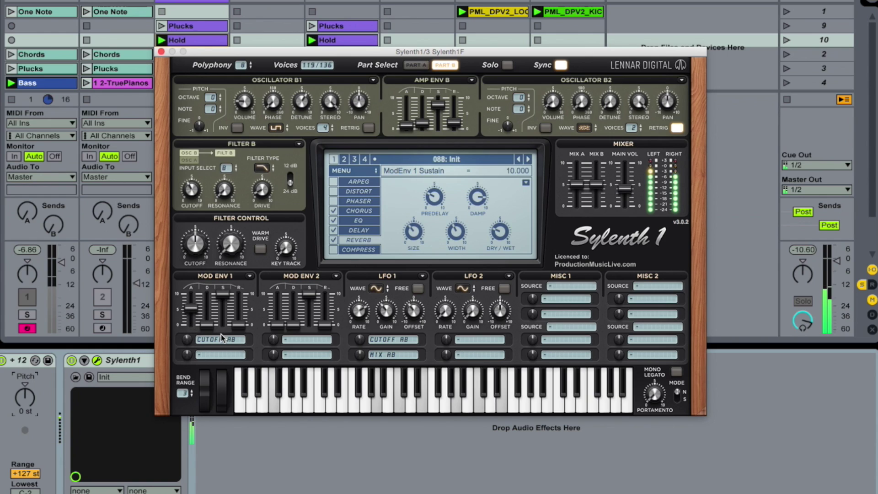
mouse_move(207, 324)
left_mouse_down()
mouse_move(207, 301)
mouse_move(239, 320)
mouse_move(239, 299)
mouse_move(218, 311)
left_mouse_up()
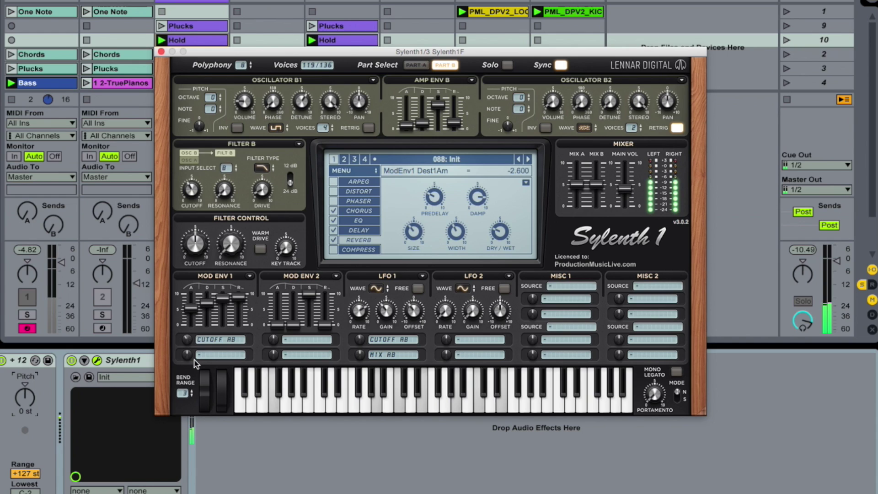
Play the Plucks clip transposed down an octave to -12 st.
left_click(161, 25)
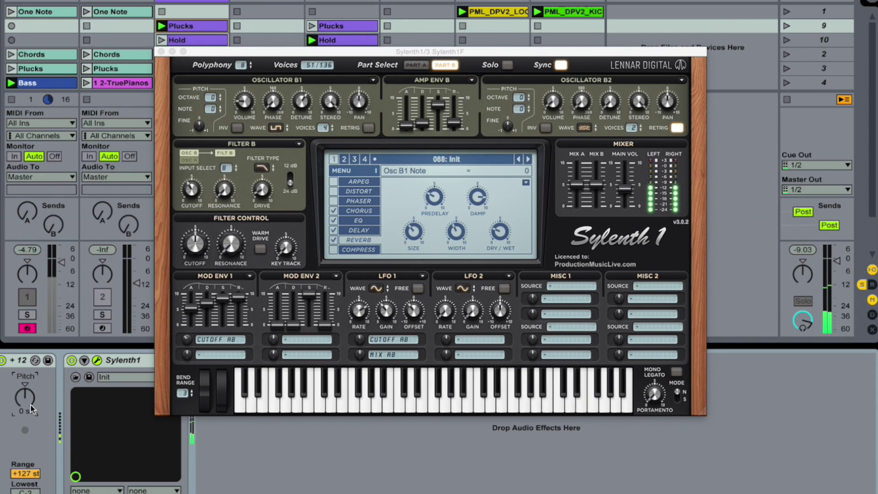
left_click_drag(30, 404, 30, 425)
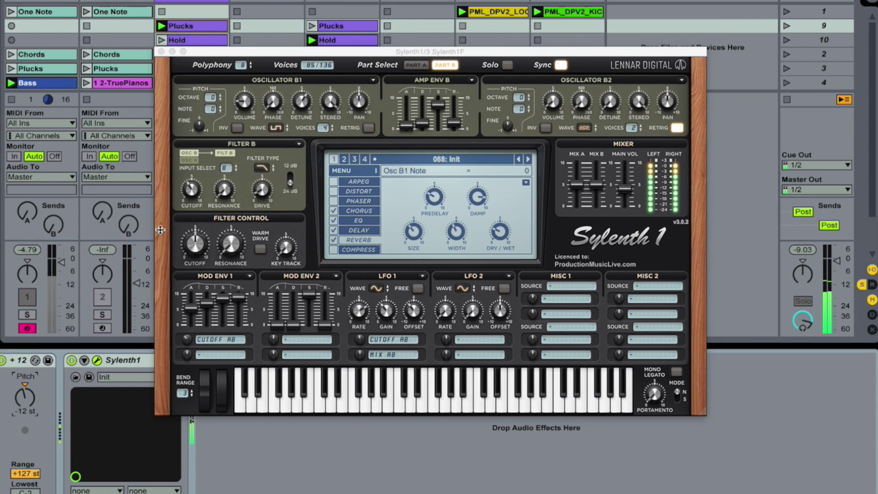
left_click(211, 232)
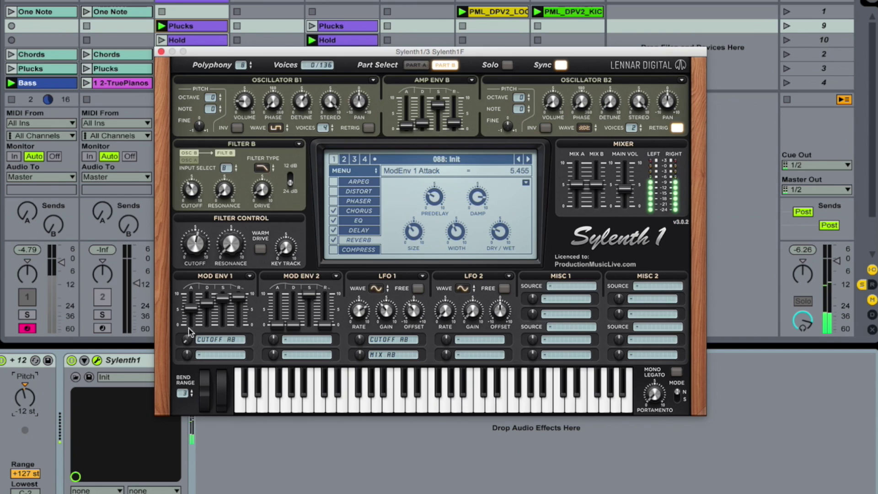
Rework Mod Env 1 with no attack, a shorter decay and zero sustain.
left_click_drag(210, 315, 202, 298)
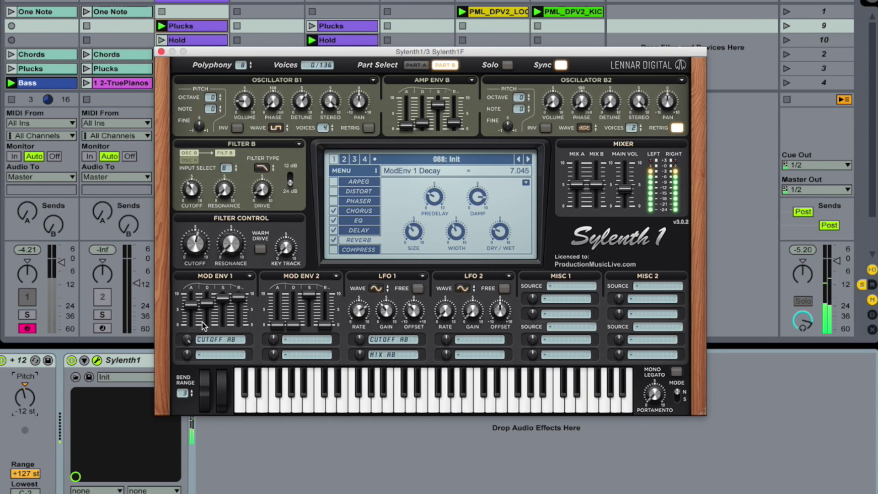
left_click_drag(197, 312, 201, 399)
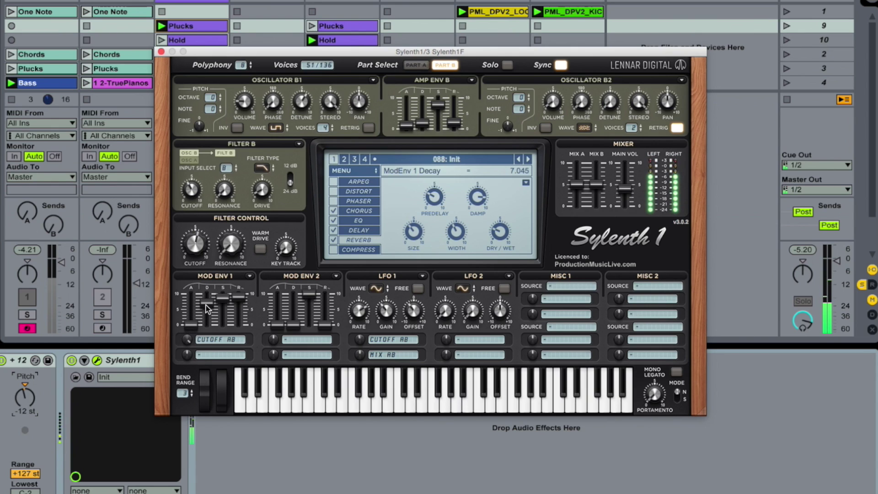
left_click_drag(210, 301, 210, 347)
left_click_drag(223, 299, 221, 396)
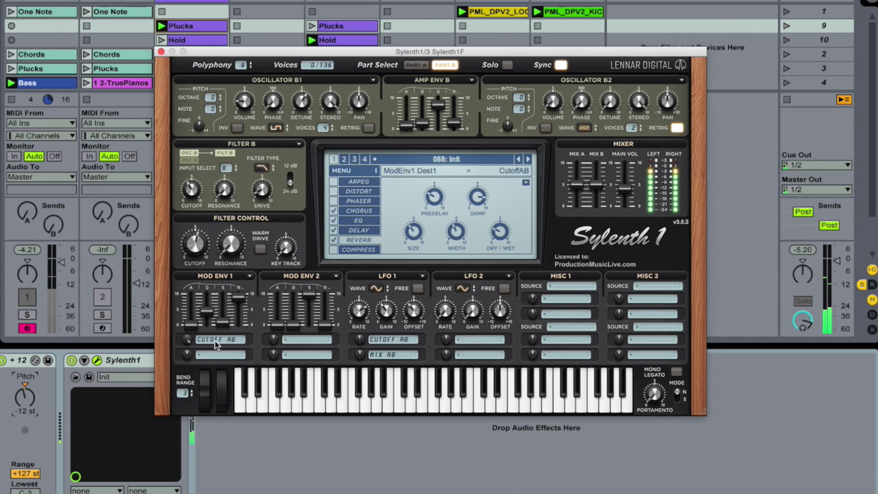
mouse_move(207, 315)
left_mouse_down()
mouse_move(207, 304)
mouse_move(238, 326)
mouse_move(207, 311)
mouse_move(207, 322)
left_mouse_up()
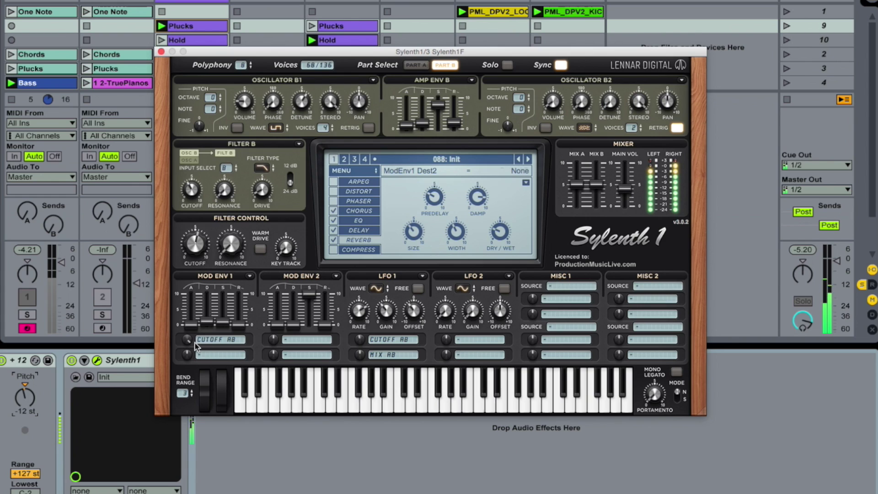
Give Mod Env 1 mid-range attack and decay with a downward cutoff amount.
left_click_drag(189, 353, 190, 412)
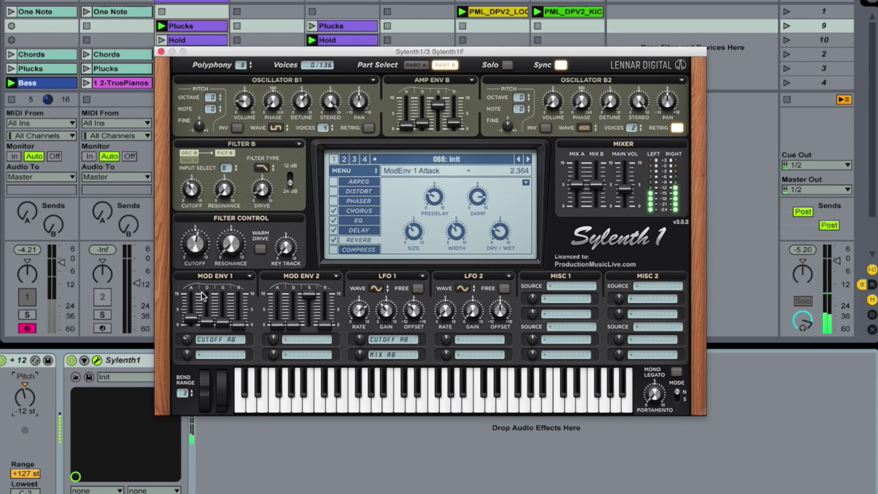
left_click_drag(193, 325, 204, 256)
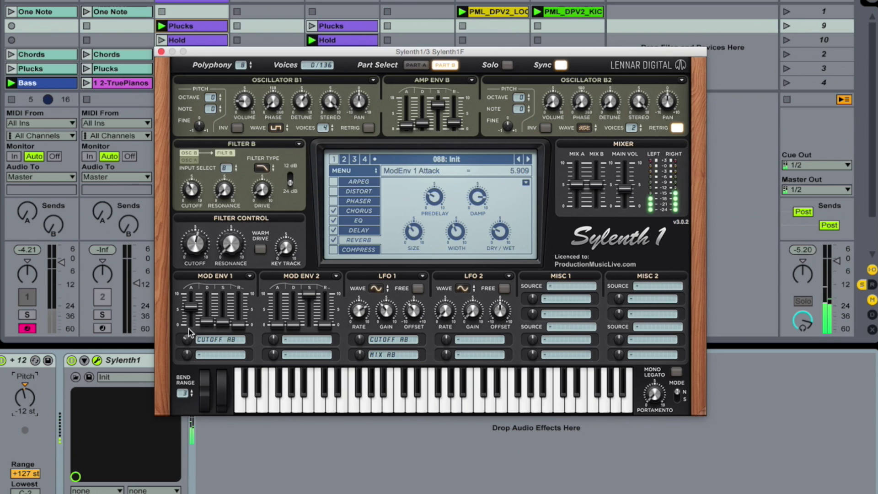
left_click_drag(207, 322, 238, 298)
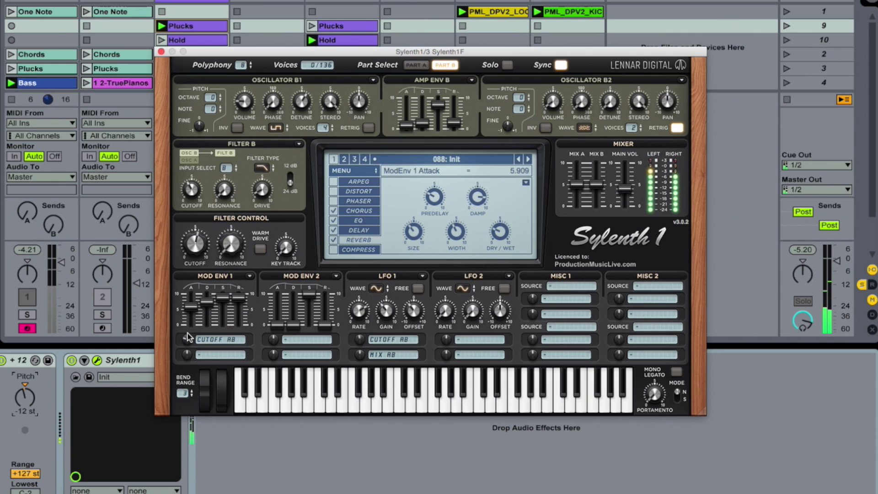
left_click_drag(187, 338, 192, 350)
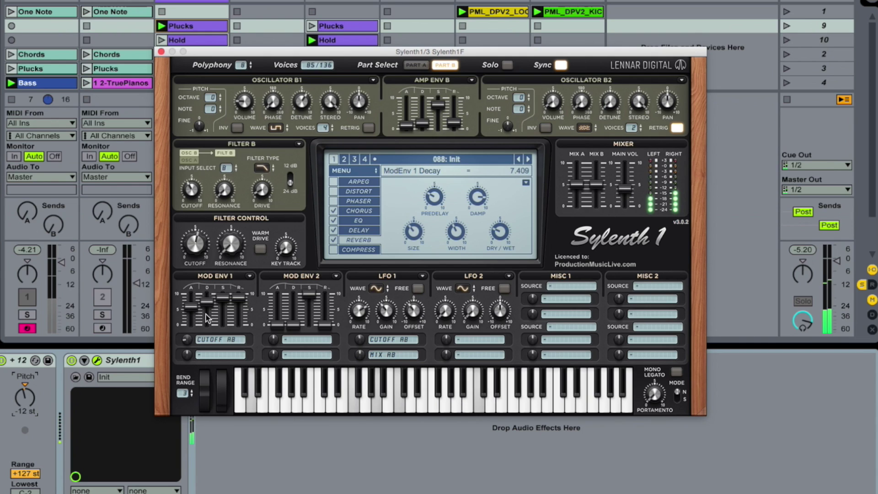
Play the Hold clip, reset Pitch to 0 st, and push Mod Env 1's cutoff amount to about 8.9.
left_click(160, 40)
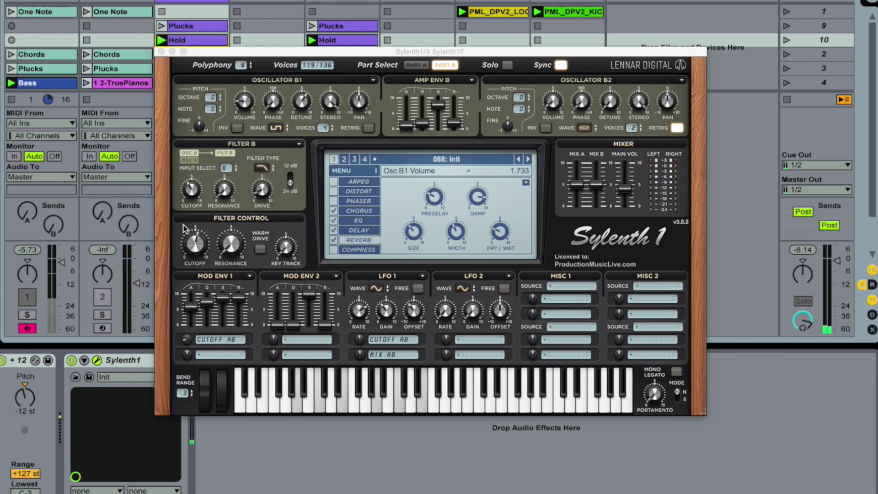
left_click(191, 341)
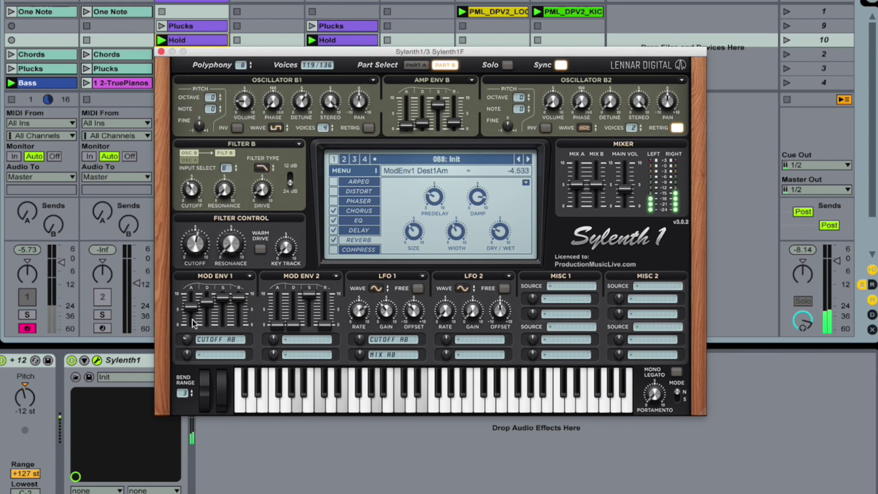
mouse_move(199, 318)
left_mouse_down()
mouse_move(199, 298)
mouse_move(208, 339)
mouse_move(198, 326)
left_mouse_up()
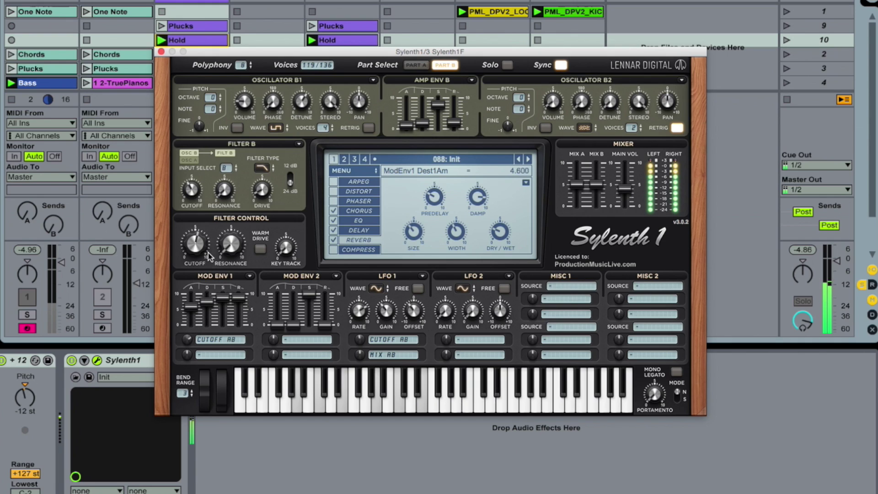
left_click_drag(26, 390, 26, 384)
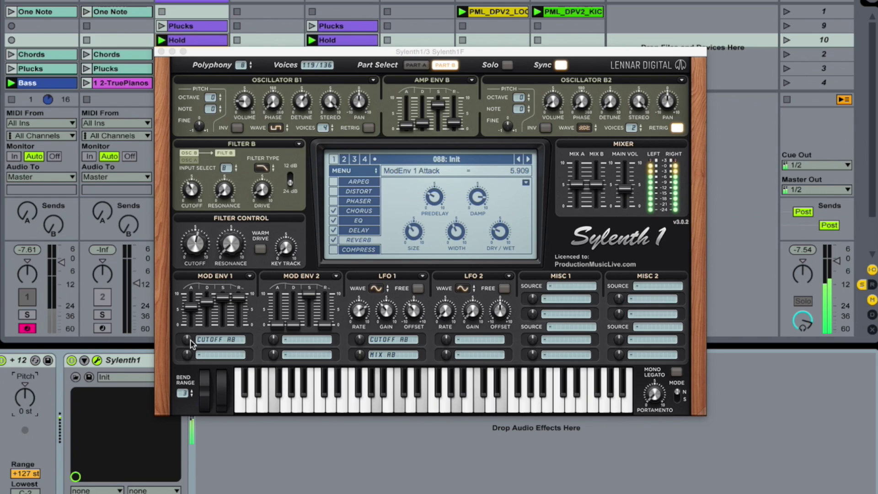
mouse_move(188, 342)
left_mouse_down()
mouse_move(192, 316)
mouse_move(182, 363)
mouse_move(182, 356)
left_mouse_up()
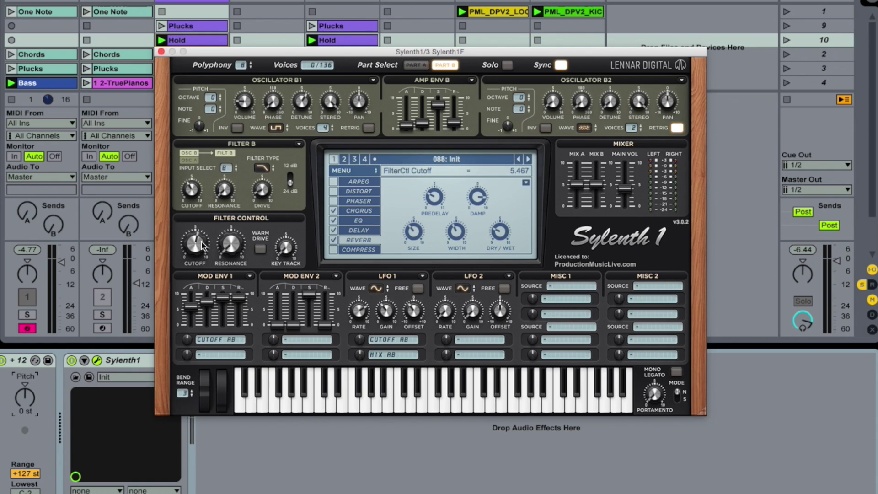
Lower the filter cutoff to 5.267, raise reverb dry/wet to 61%, and set LFO 1's cutoff amount to -1.133.
left_click_drag(201, 246, 207, 260)
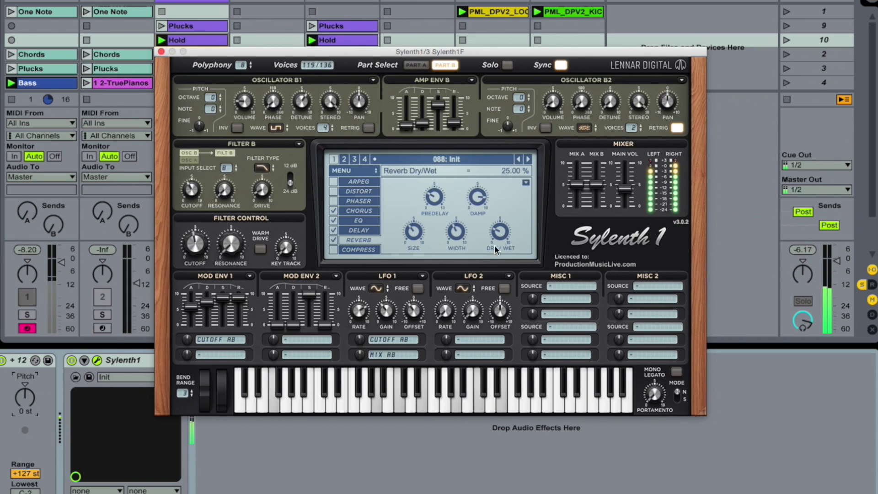
left_click_drag(496, 249, 509, 164)
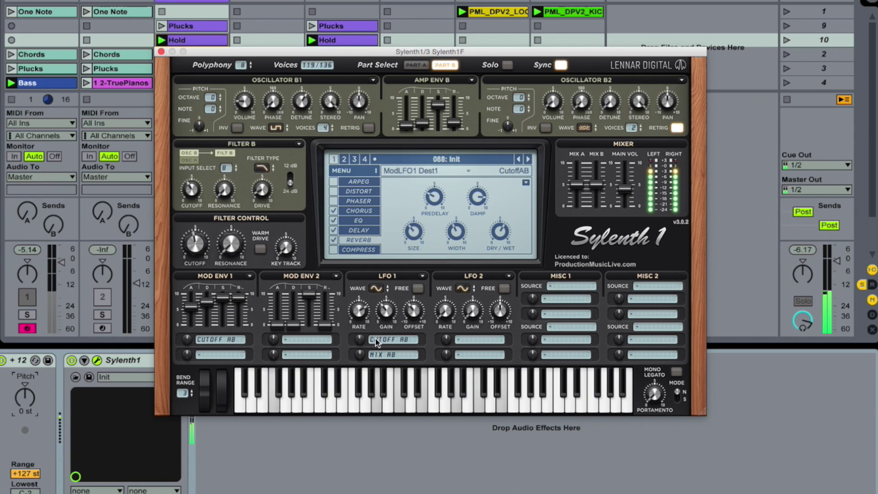
left_click_drag(363, 339, 364, 335)
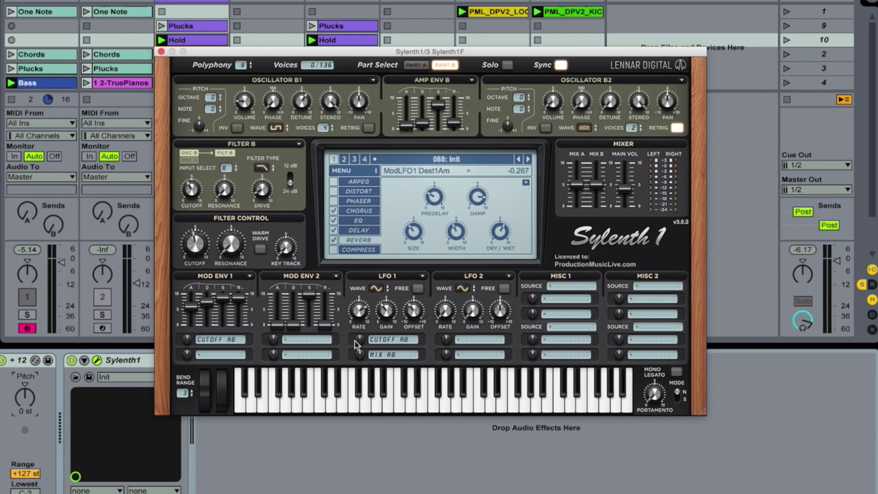
left_click_drag(360, 342, 364, 353)
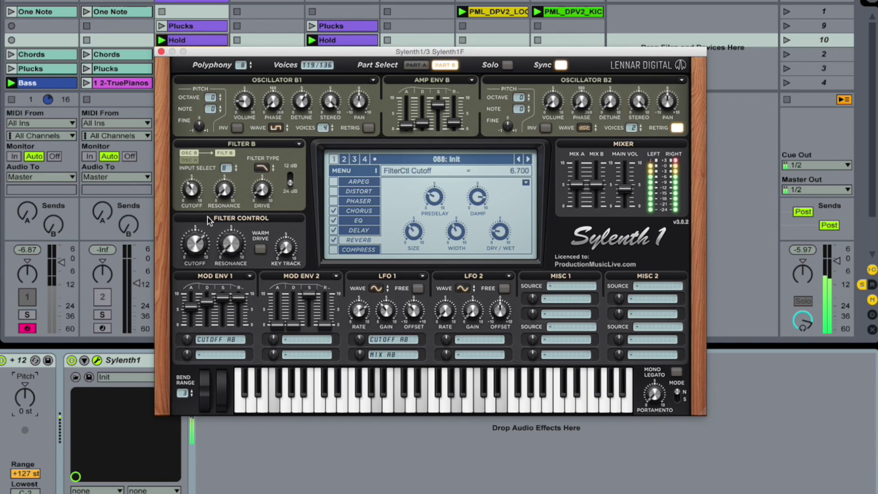
left_click_drag(208, 217, 201, 239)
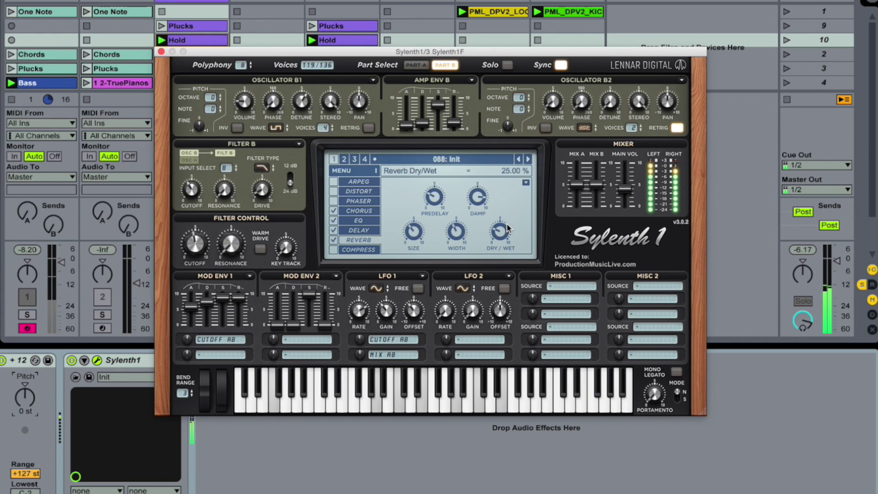
Turn the Reverb Dry/Wet knob back up to about 61 %.
left_click_drag(508, 175, 509, 161)
left_click_drag(509, 174, 509, 163)
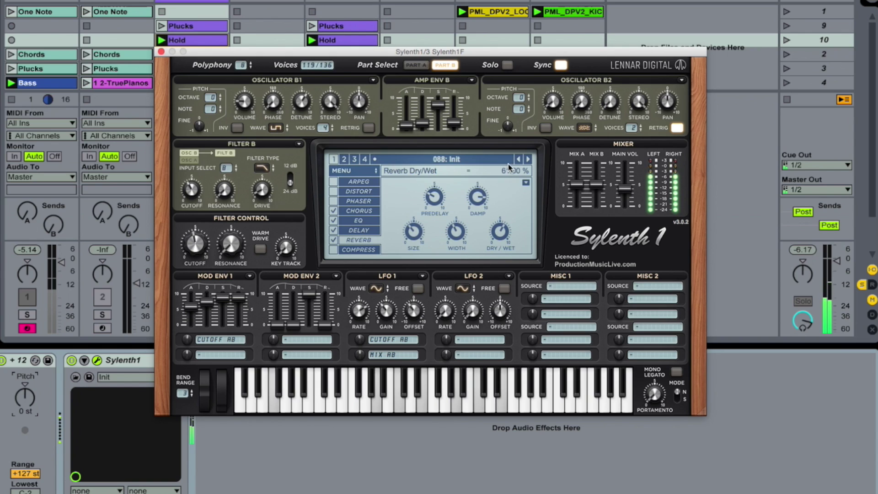